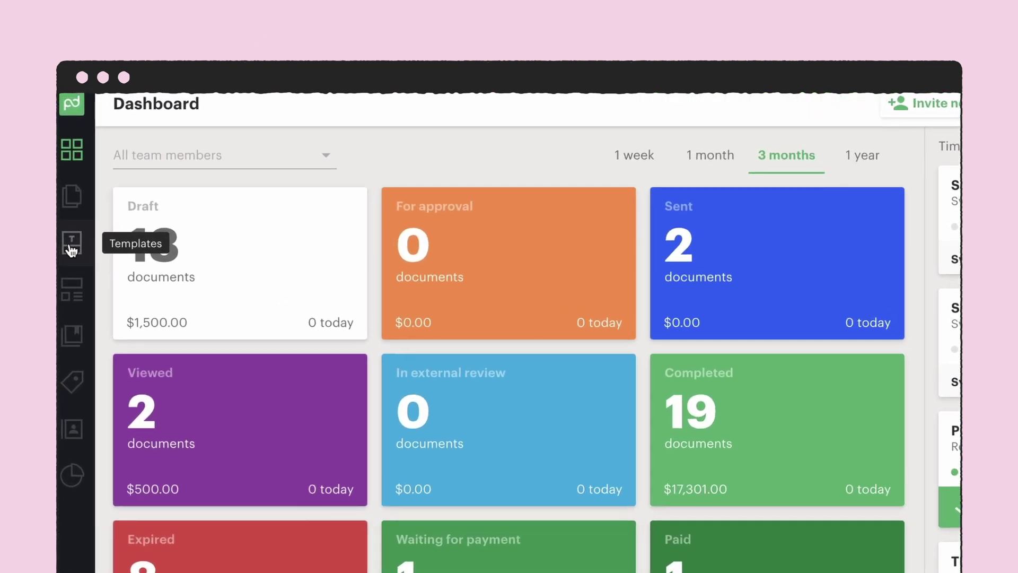
Open the Templates list from PandaDoc's left sidebar
{"action": "left_click", "coordinate": [69, 243]}
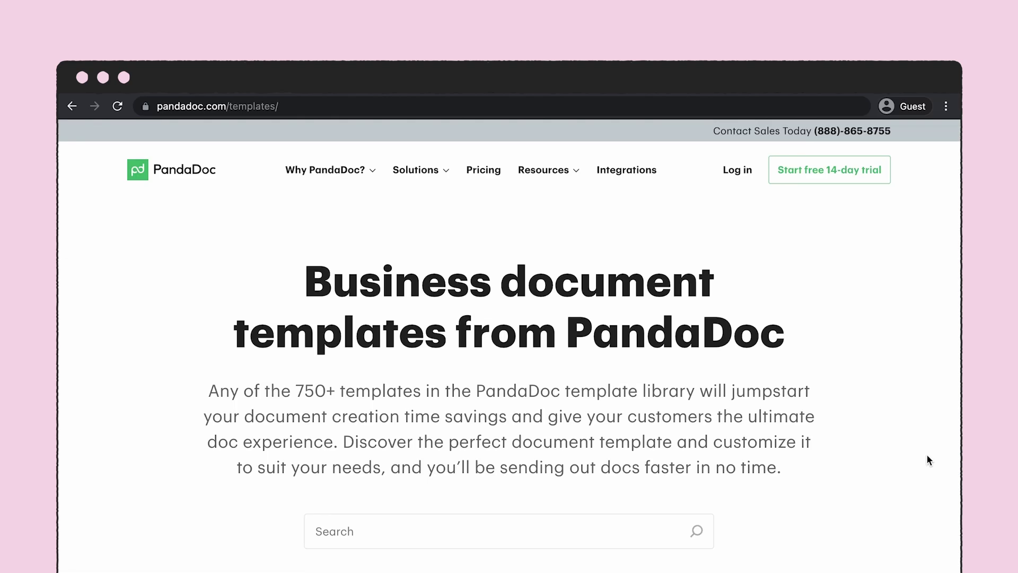
{"action": "scroll", "coordinate": [926, 456], "scroll_direction": "down", "scroll_amount": 5}
{"action": "scroll", "coordinate": [928, 460], "scroll_direction": "down", "scroll_amount": 4}
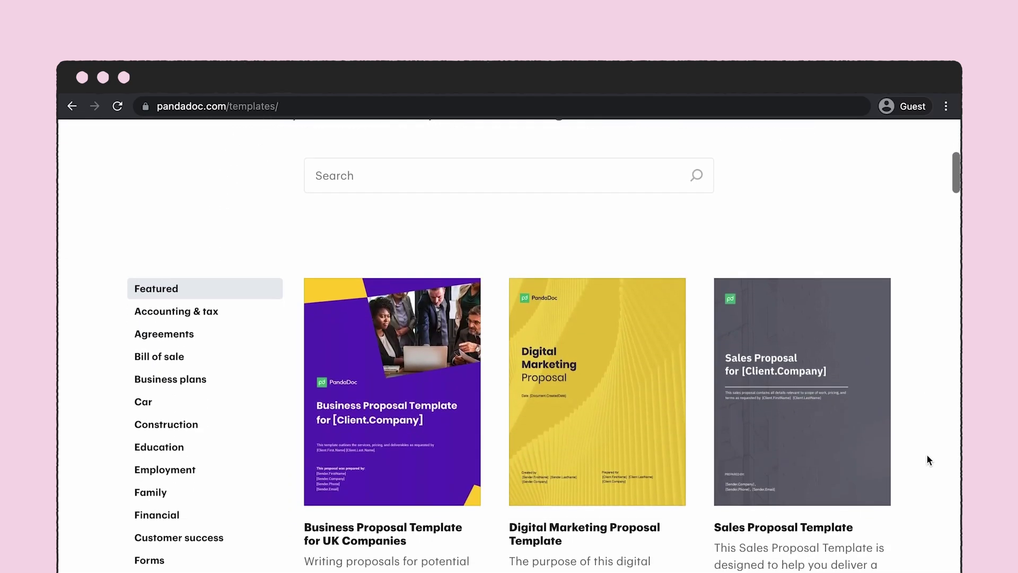
{"action": "scroll", "coordinate": [928, 460], "scroll_direction": "down", "scroll_amount": 2}
{"action": "scroll", "coordinate": [927, 460], "scroll_direction": "down", "scroll_amount": 3}
{"action": "scroll", "coordinate": [927, 459], "scroll_direction": "down", "scroll_amount": 2}
{"action": "scroll", "coordinate": [928, 460], "scroll_direction": "down", "scroll_amount": 2}
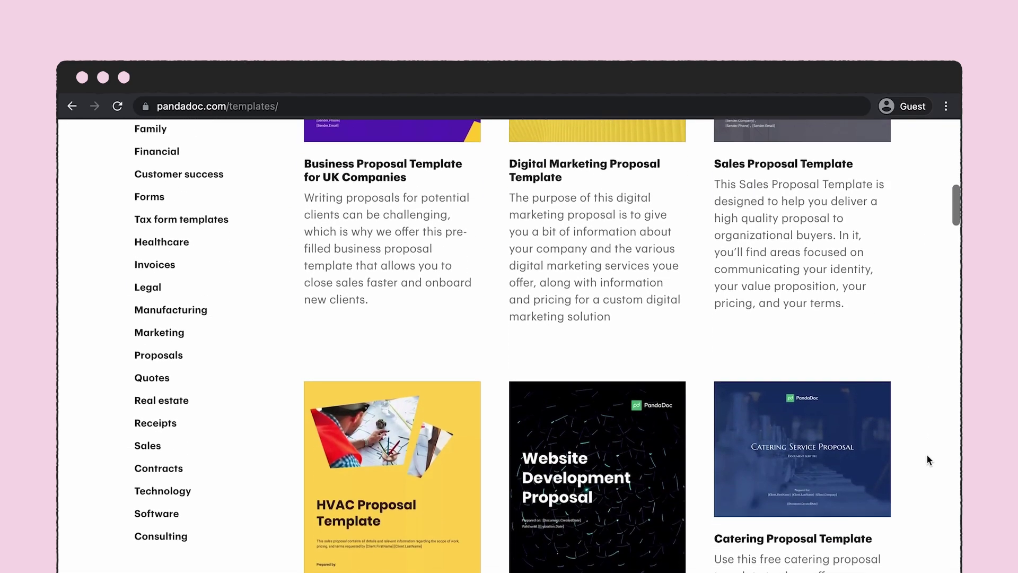
{"action": "scroll", "coordinate": [928, 460], "scroll_direction": "down", "scroll_amount": 2}
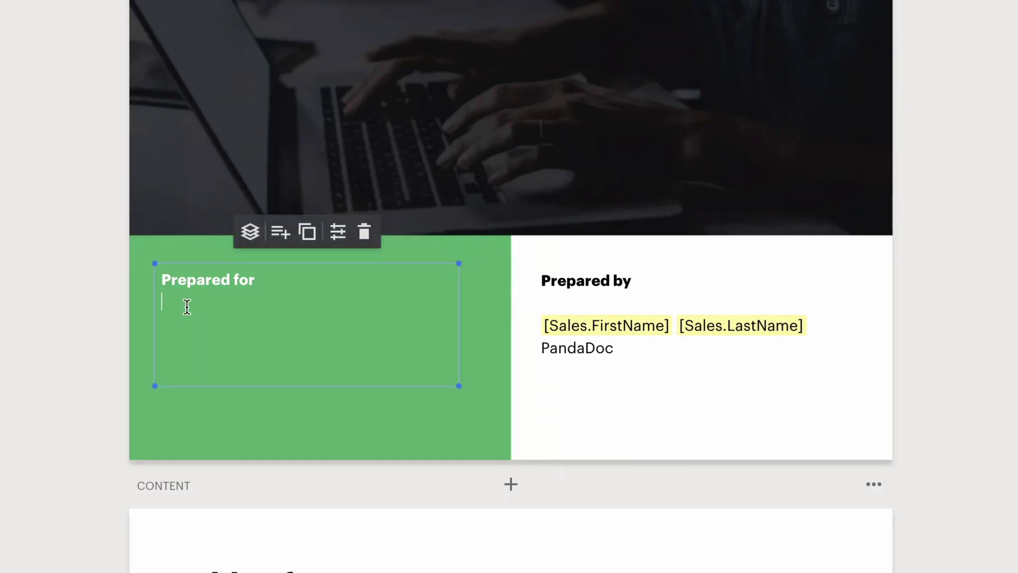
Insert the [Client.FirstName] [Client.LastName] variables in the Prepared for block
{"action": "key", "text": "Return"}
{"action": "type", "text": "[Cli"}
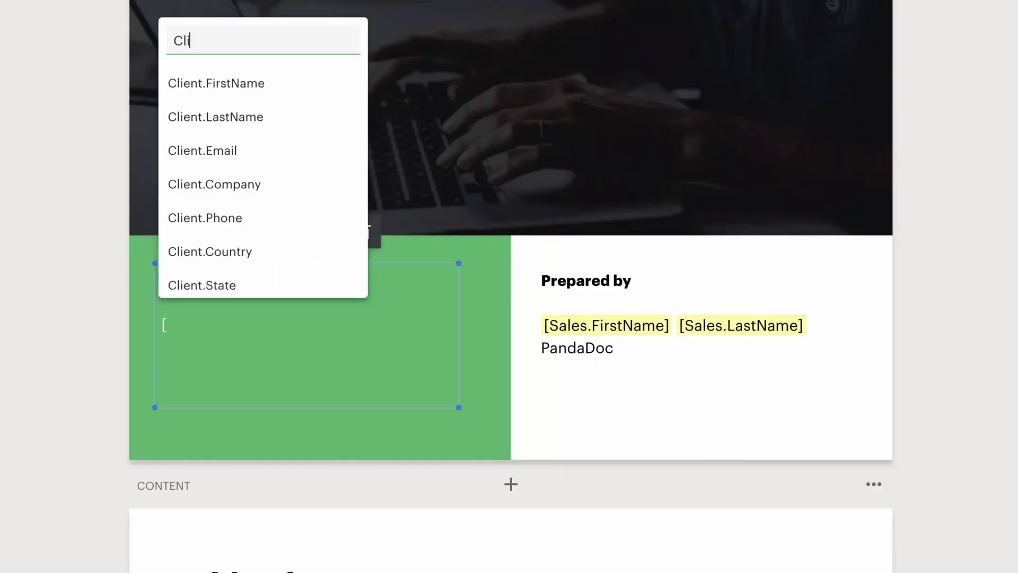
{"action": "key", "text": "Return"}
{"action": "type", "text": "[Client.FirstName] ["}
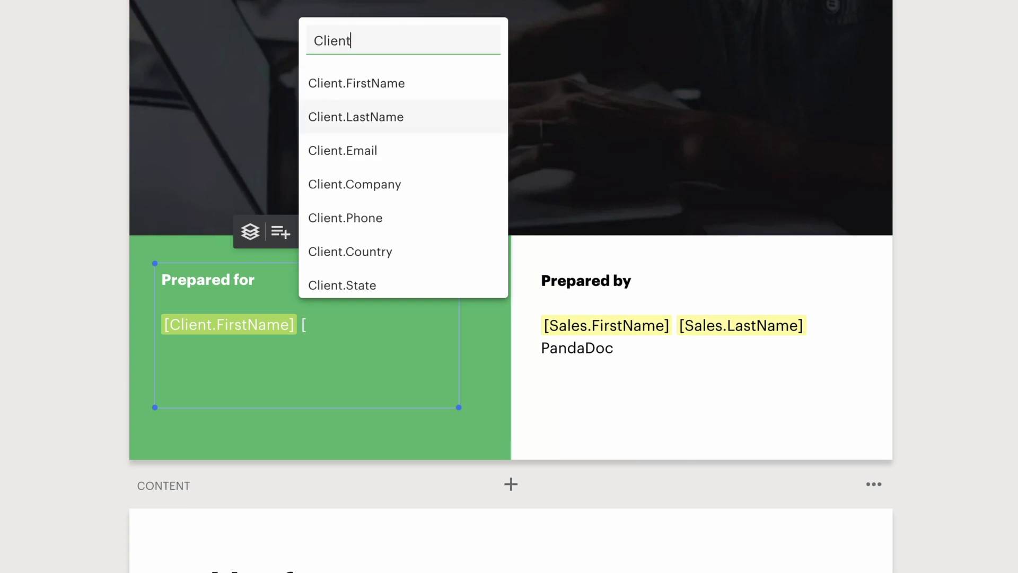
{"action": "key", "text": "Return"}
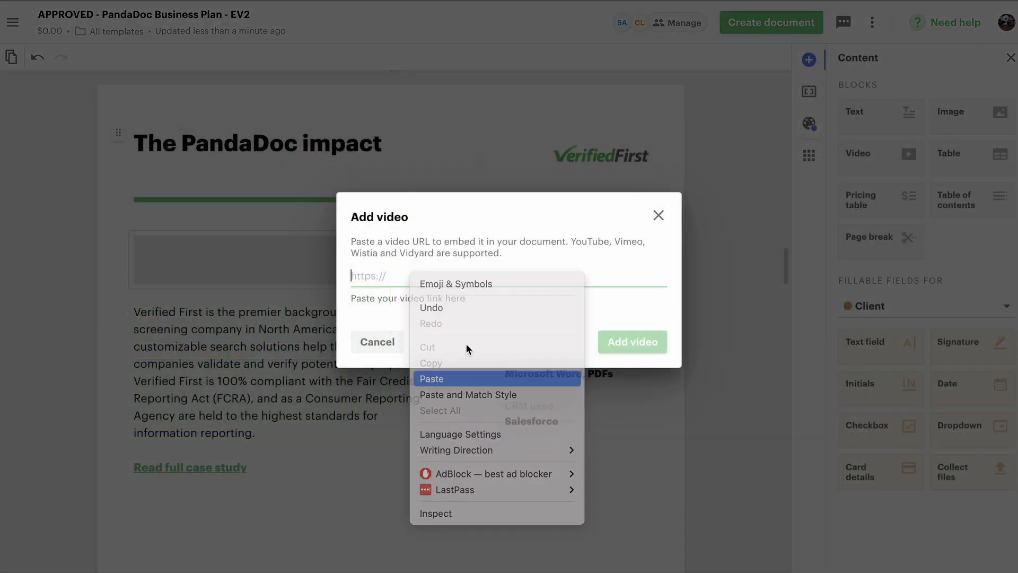
Embed the video link and place a pricing table below Proposal Expires
{"action": "left_click", "coordinate": [433, 379]}
{"action": "left_click", "coordinate": [633, 341]}
{"action": "scroll", "coordinate": [408, 373], "scroll_direction": "down", "scroll_amount": 10}
{"action": "scroll", "coordinate": [408, 374], "scroll_direction": "down", "scroll_amount": 10}
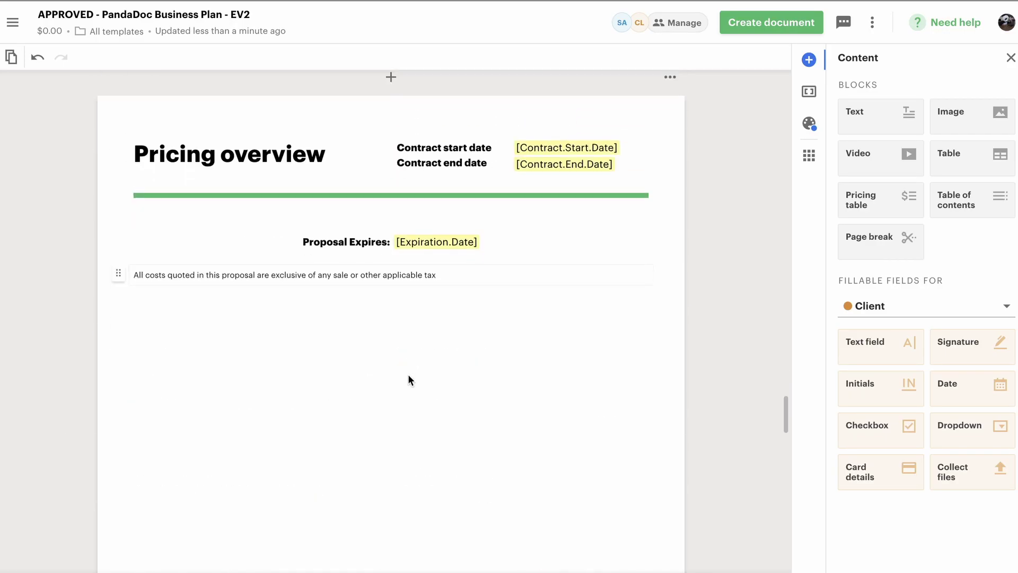
{"action": "left_click_drag", "start_coordinate": [876, 200], "coordinate": [396, 267]}
{"action": "scroll", "coordinate": [670, 275], "scroll_direction": "down", "scroll_amount": 2}
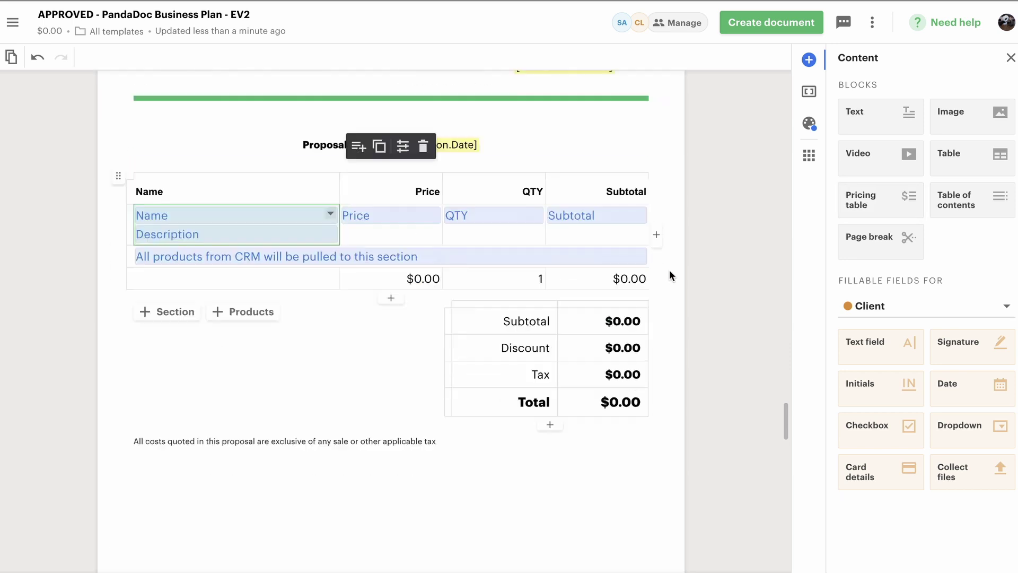
{"action": "scroll", "coordinate": [669, 276], "scroll_direction": "down", "scroll_amount": 10}
{"action": "scroll", "coordinate": [669, 275], "scroll_direction": "down", "scroll_amount": 10}
{"action": "scroll", "coordinate": [669, 275], "scroll_direction": "down", "scroll_amount": 1}
Assign the account owner and billing fields to Client, and add a signature at Accepted by (customer)
{"action": "left_click", "coordinate": [303, 189]}
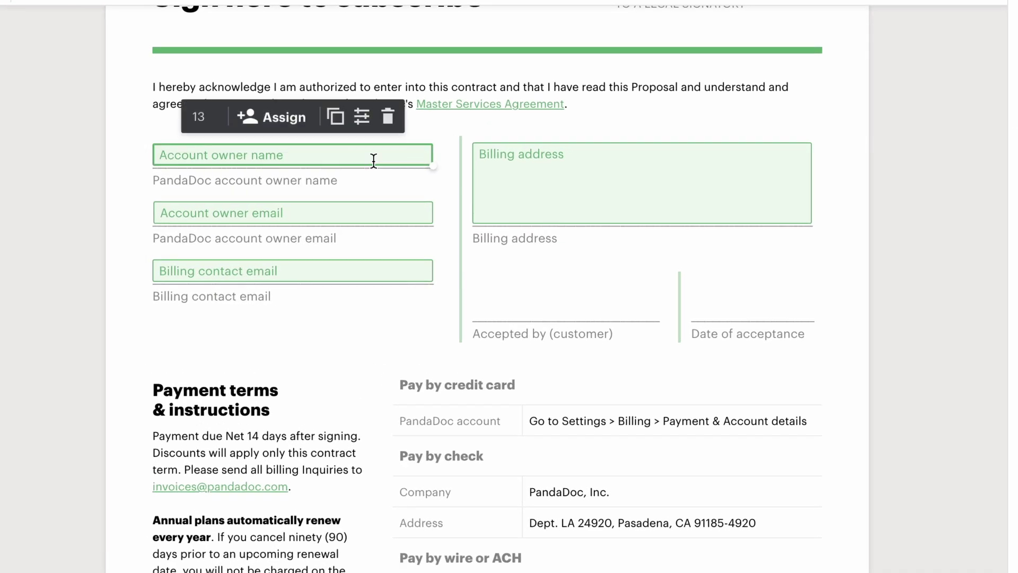
{"action": "left_click", "coordinate": [293, 213]}
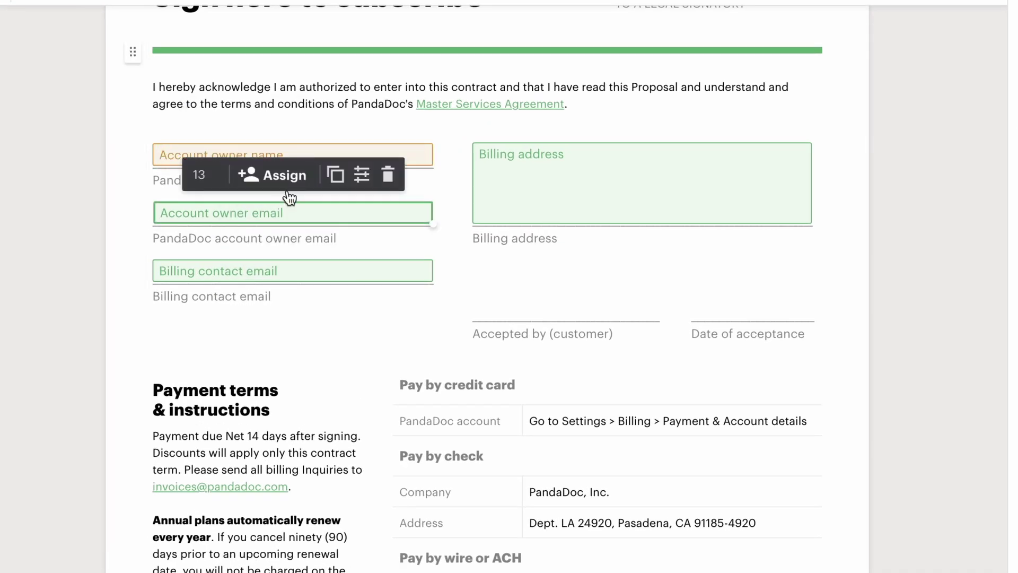
{"action": "left_click", "coordinate": [279, 172]}
{"action": "left_click", "coordinate": [285, 258]}
{"action": "left_click", "coordinate": [636, 184]}
{"action": "left_click", "coordinate": [621, 114]}
{"action": "left_click", "coordinate": [634, 199]}
{"action": "left_click_drag", "start_coordinate": [931, 359], "coordinate": [191, 270]}
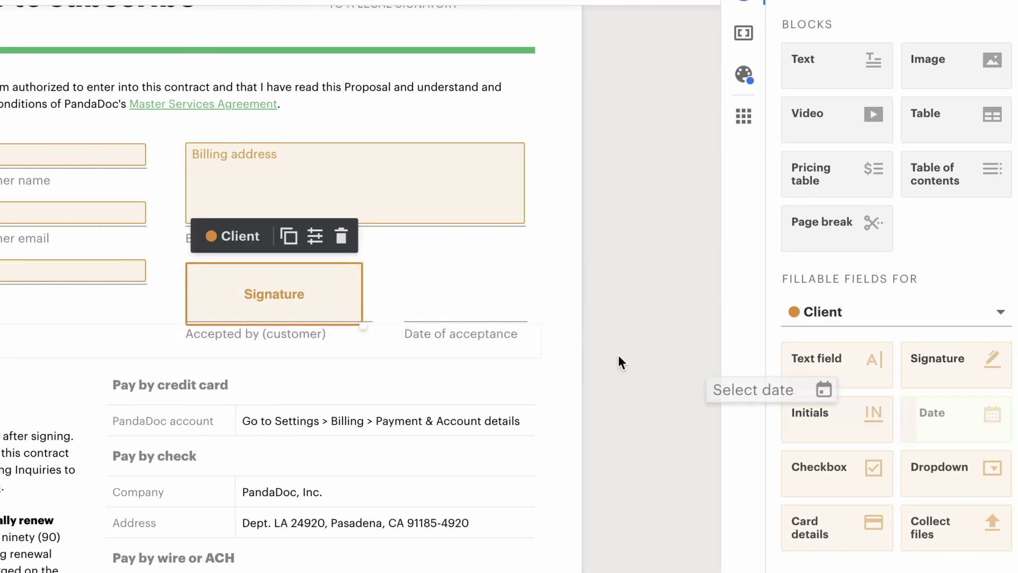
{"action": "left_click_drag", "start_coordinate": [619, 363], "coordinate": [398, 307]}
{"action": "scroll", "coordinate": [693, 321], "scroll_direction": "down", "scroll_amount": 3}
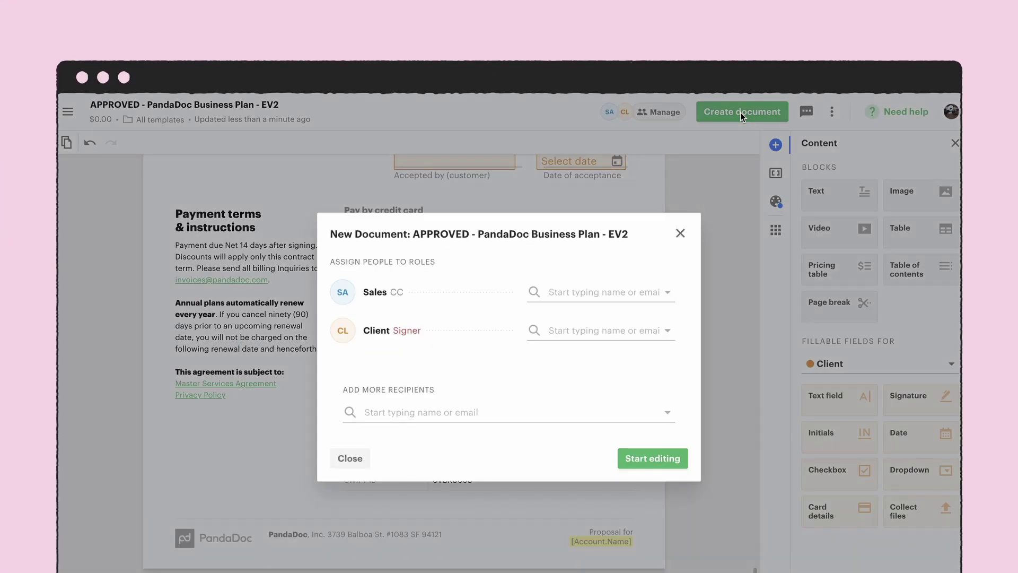
{"action": "left_click", "coordinate": [572, 332]}
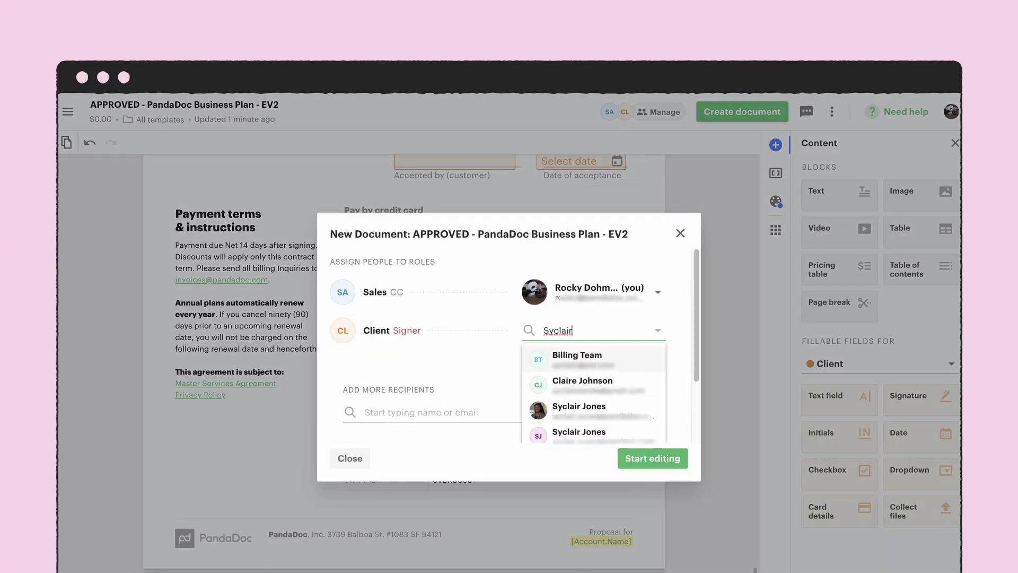
{"action": "left_click", "coordinate": [578, 408]}
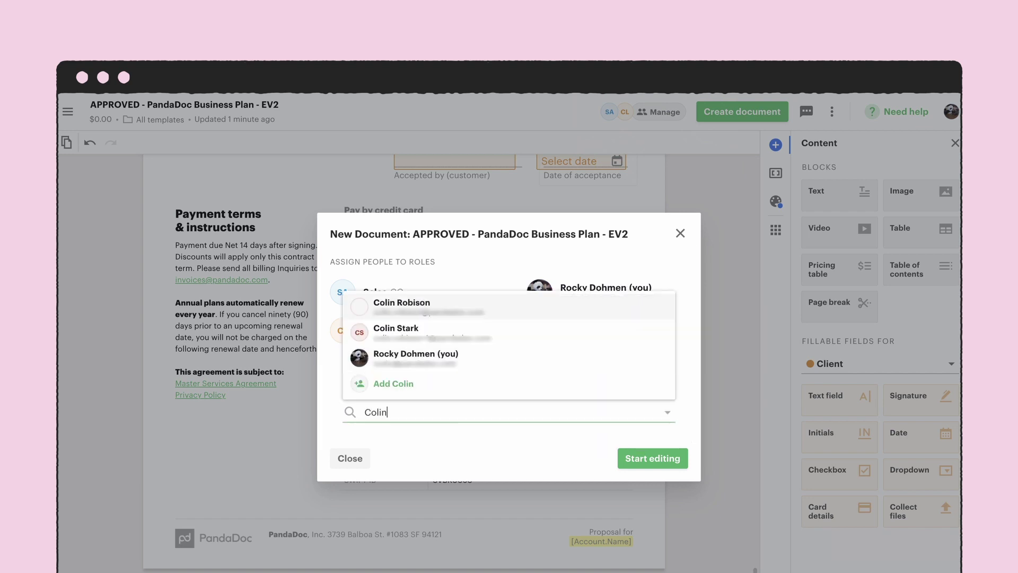
{"action": "left_click", "coordinate": [432, 308]}
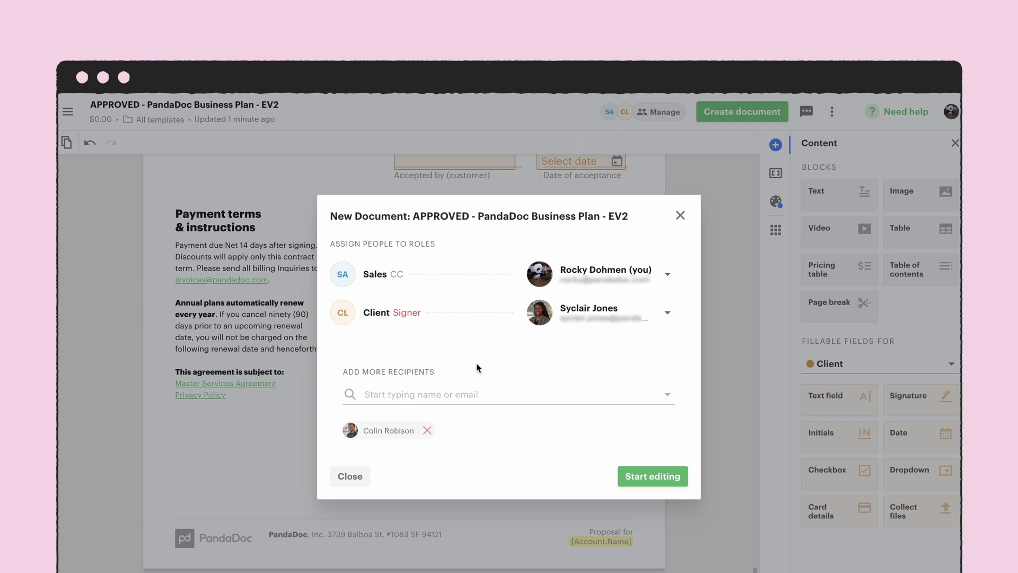
{"action": "left_click", "coordinate": [655, 478]}
{"action": "left_click", "coordinate": [333, 425]}
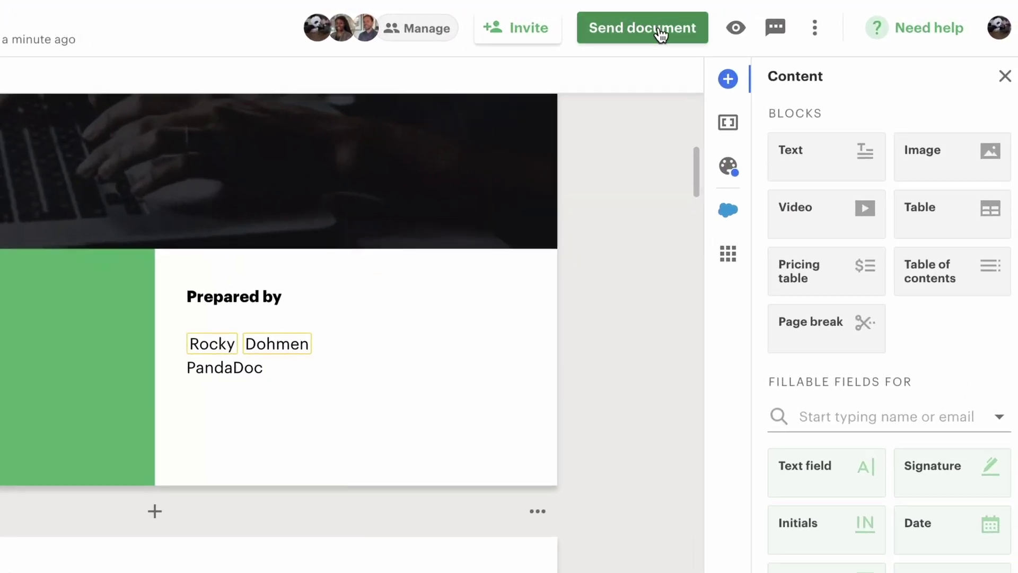
Show the sending options for the finished document
{"action": "left_click", "coordinate": [694, 32]}
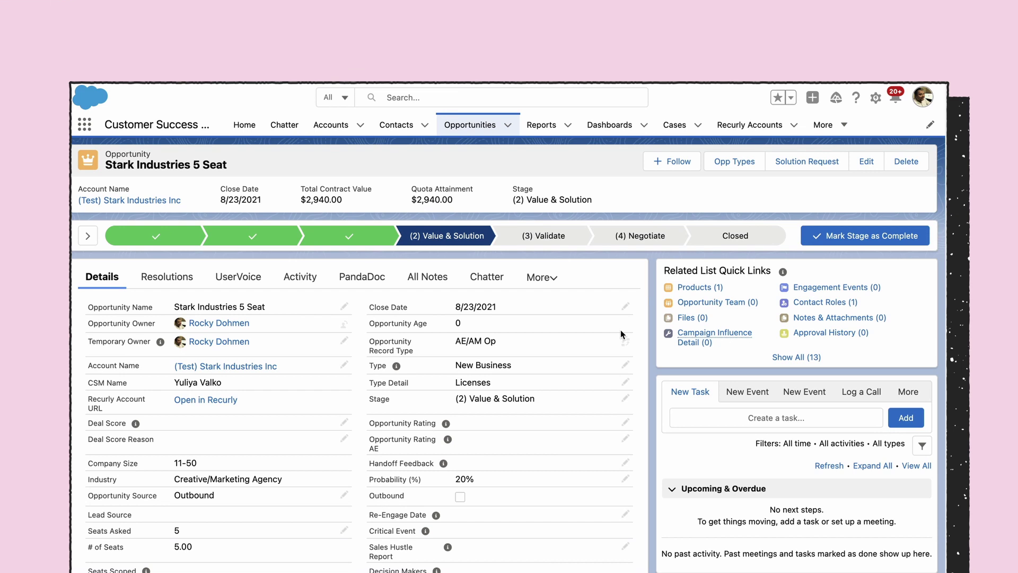
{"action": "left_click", "coordinate": [371, 279]}
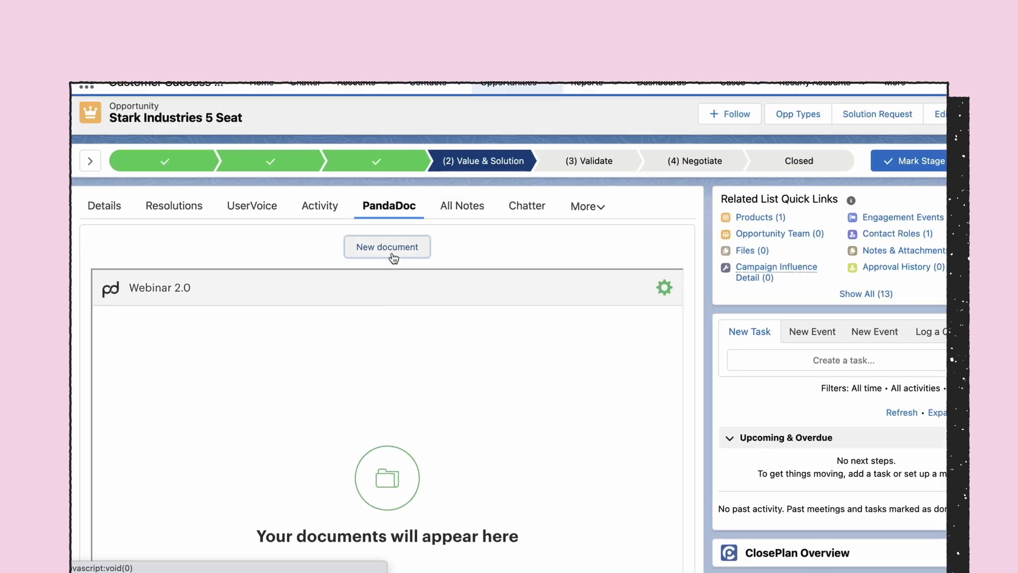
{"action": "left_click", "coordinate": [391, 254]}
{"action": "left_click", "coordinate": [433, 325]}
{"action": "left_click", "coordinate": [544, 300]}
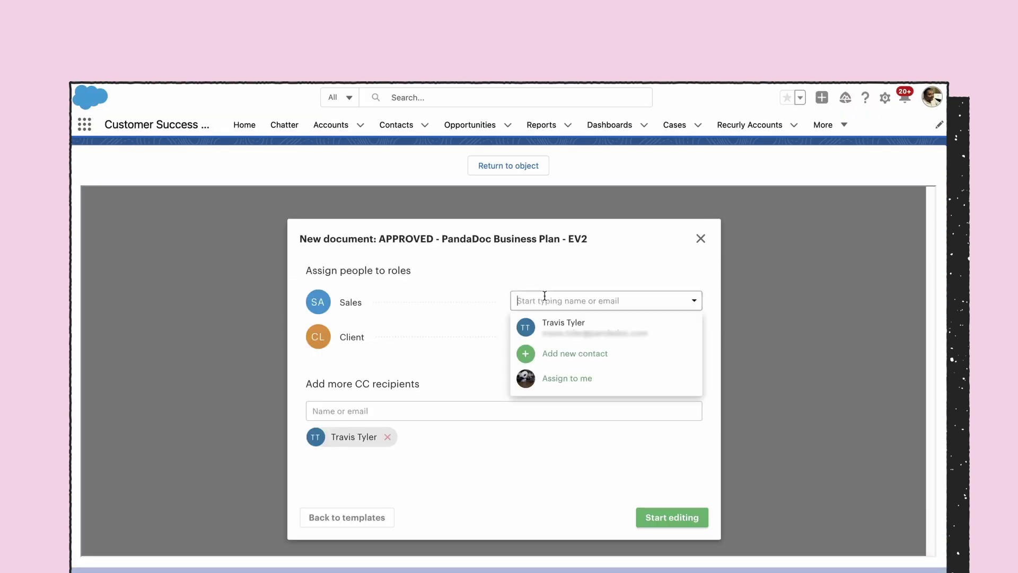
{"action": "left_click", "coordinate": [551, 374]}
{"action": "left_click", "coordinate": [567, 336]}
{"action": "left_click", "coordinate": [572, 358]}
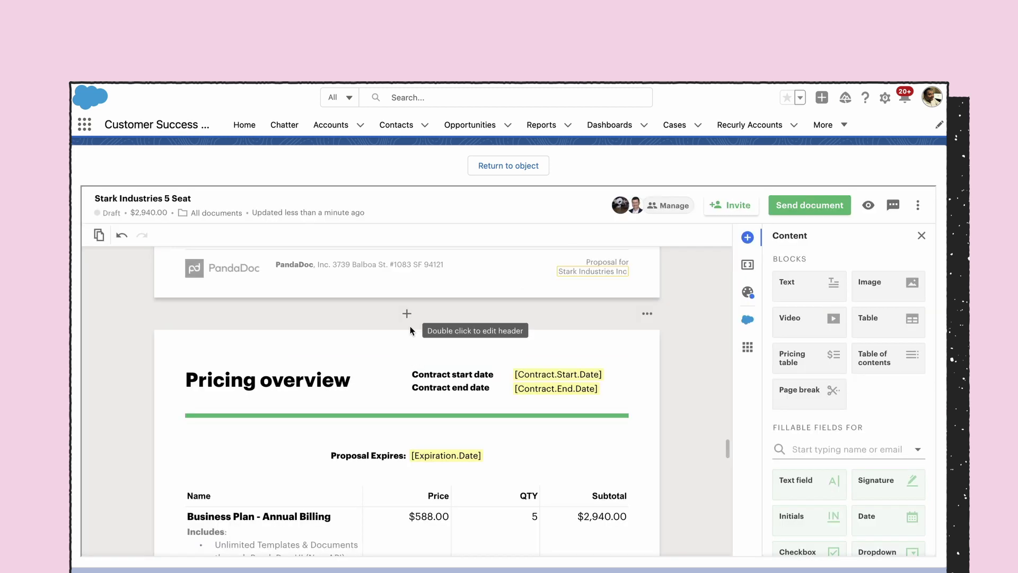
Insert the About Us Page from the content library into the draft
{"action": "left_click", "coordinate": [404, 312]}
{"action": "left_click", "coordinate": [411, 404]}
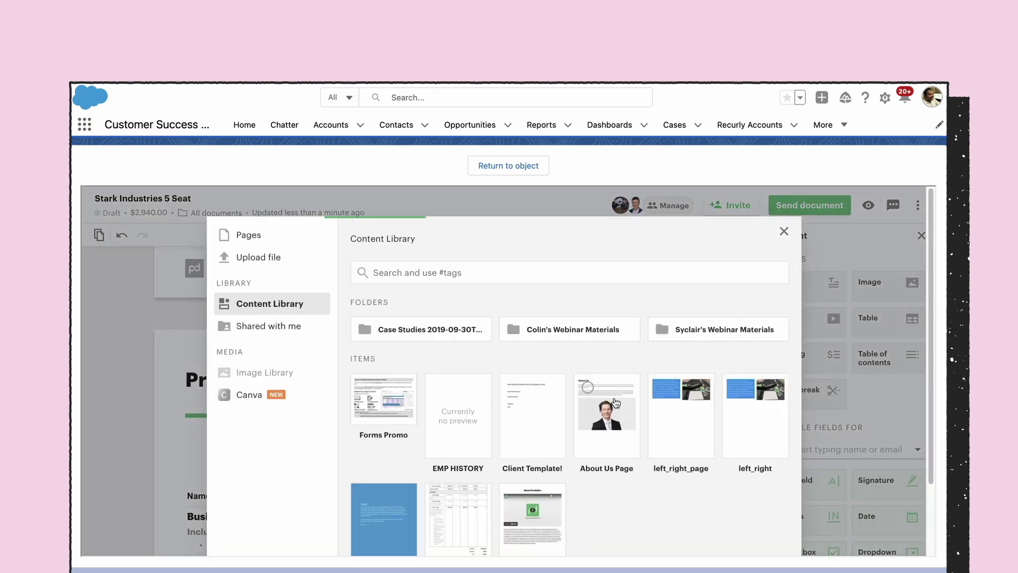
{"action": "left_click", "coordinate": [612, 402]}
{"action": "scroll", "coordinate": [615, 397], "scroll_direction": "down", "scroll_amount": 5}
{"action": "scroll", "coordinate": [614, 397], "scroll_direction": "down", "scroll_amount": 5}
{"action": "scroll", "coordinate": [615, 397], "scroll_direction": "down", "scroll_amount": 2}
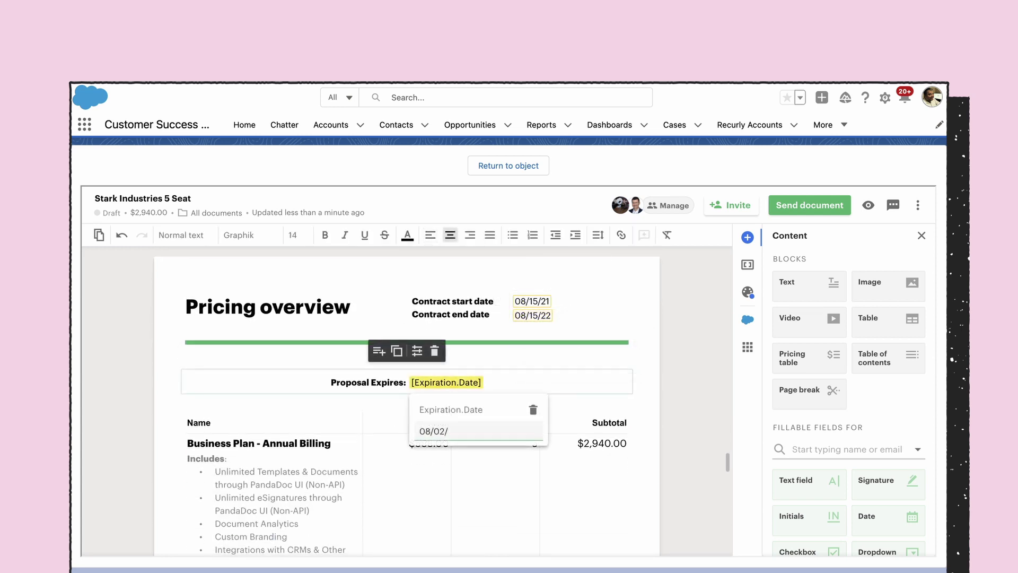
{"action": "scroll", "coordinate": [450, 419], "scroll_direction": "down", "scroll_amount": 5}
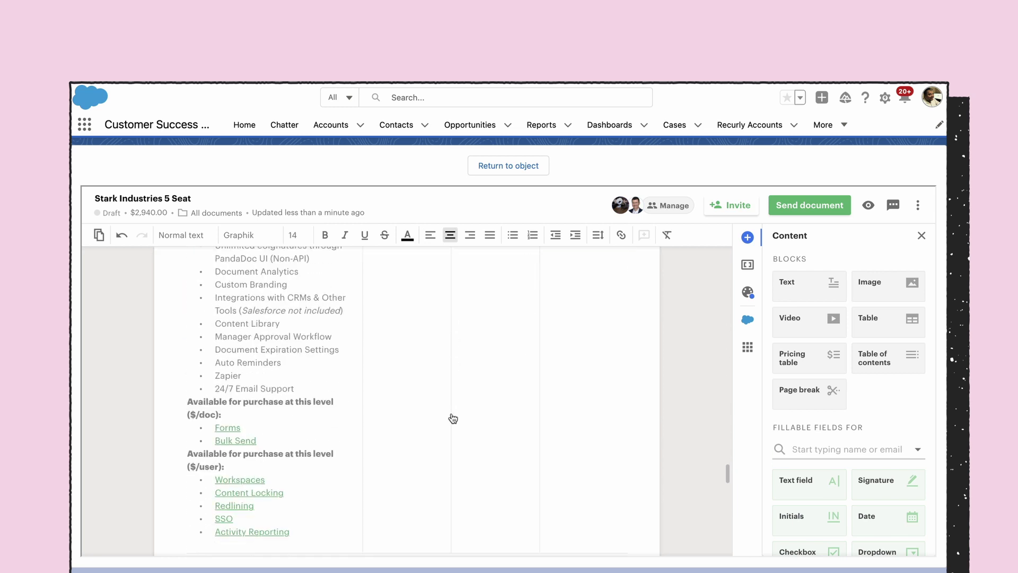
{"action": "scroll", "coordinate": [420, 357], "scroll_direction": "down", "scroll_amount": 5}
{"action": "scroll", "coordinate": [379, 325], "scroll_direction": "down", "scroll_amount": 5}
{"action": "scroll", "coordinate": [378, 321], "scroll_direction": "down", "scroll_amount": 5}
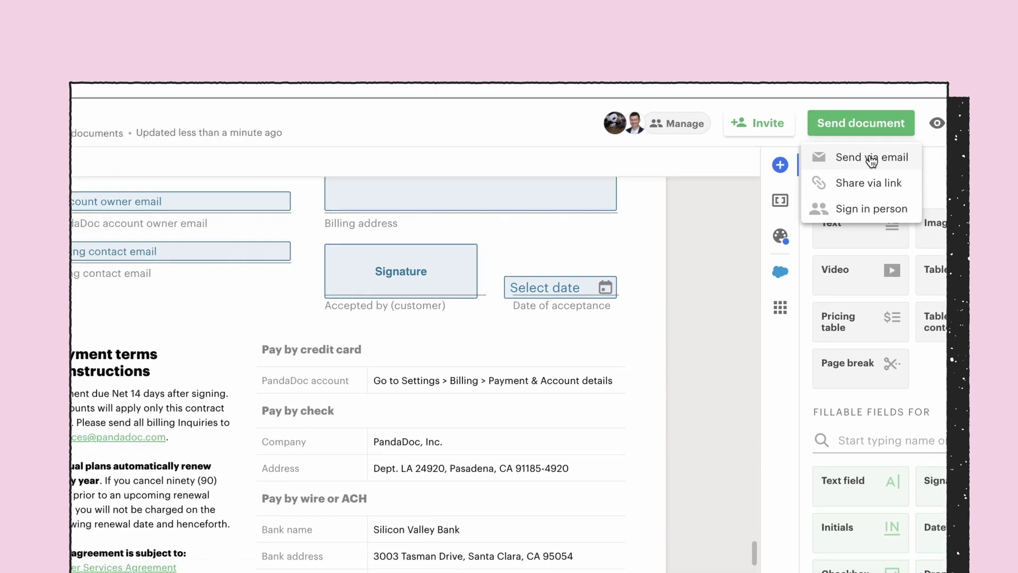
Send the proposal via email and proceed to the message dialog
{"action": "left_click", "coordinate": [789, 192]}
{"action": "left_click", "coordinate": [654, 353]}
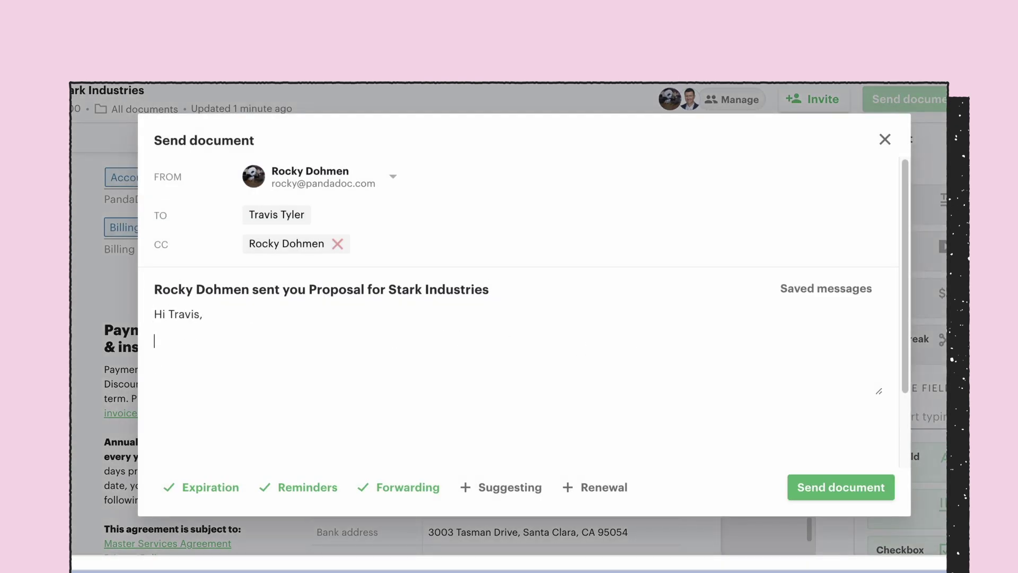
{"action": "type", "text": "!"}
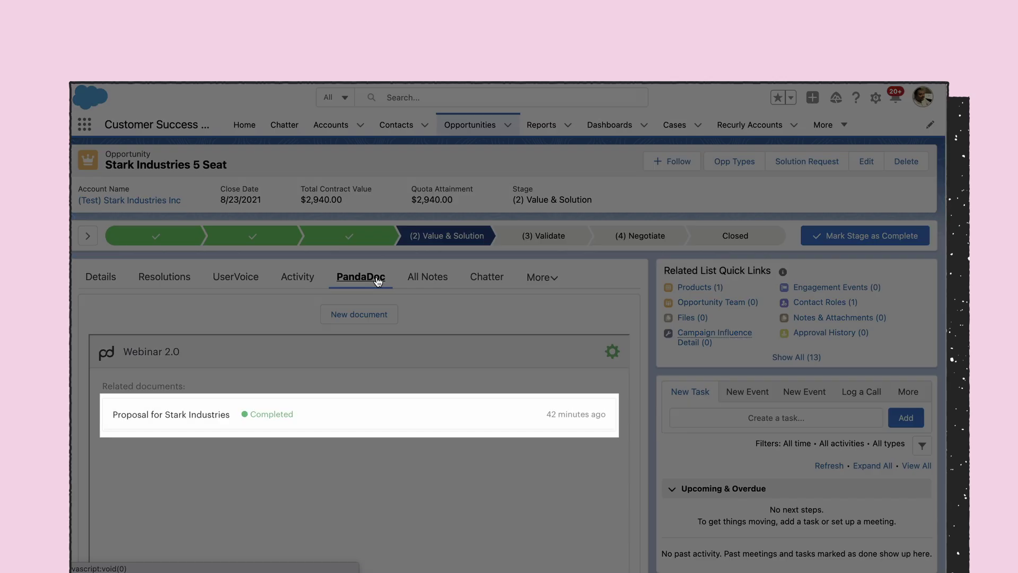
{"action": "scroll", "coordinate": [379, 278], "scroll_direction": "down", "scroll_amount": 3}
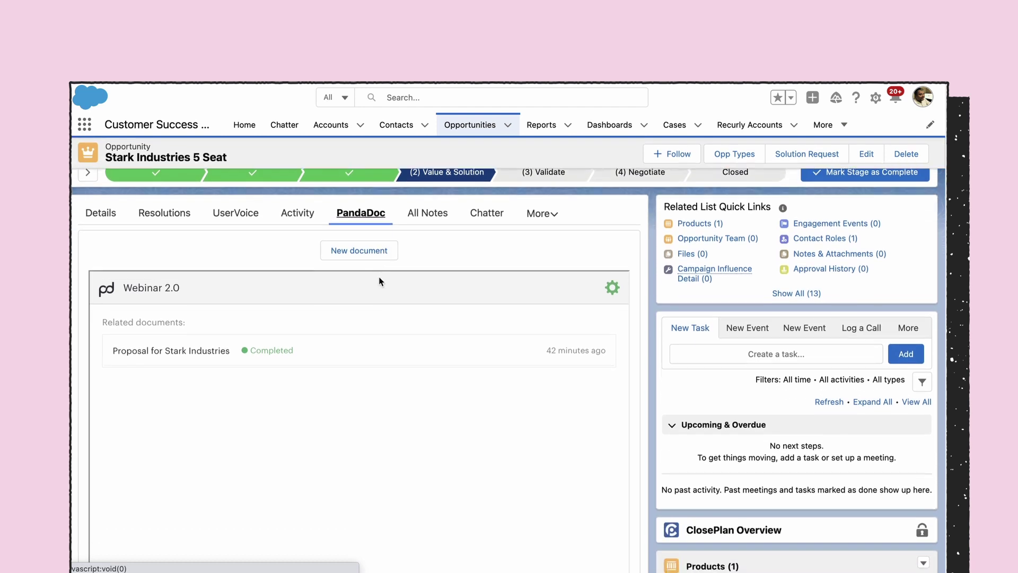
{"action": "left_click", "coordinate": [375, 288]}
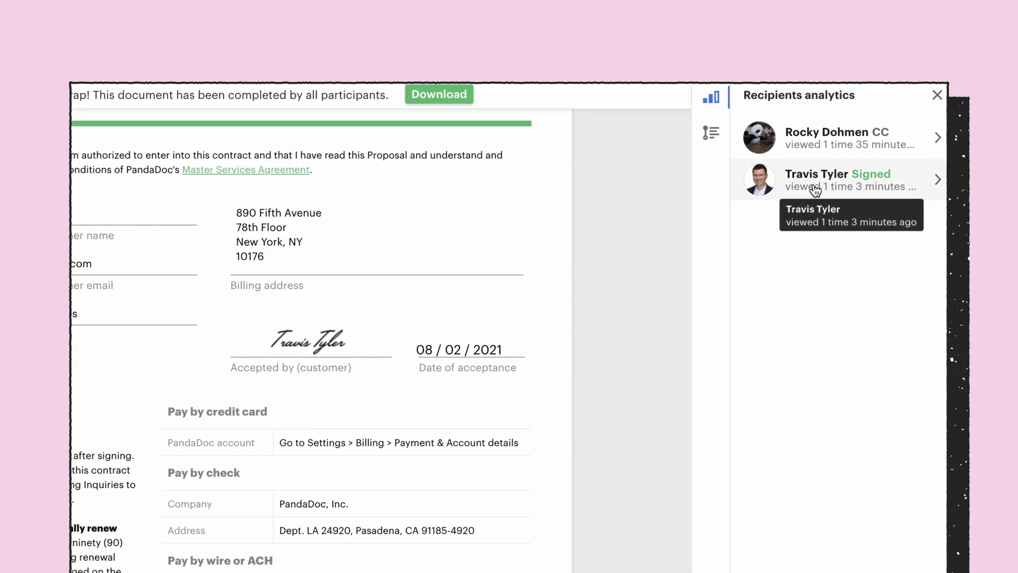
{"action": "left_click", "coordinate": [814, 189]}
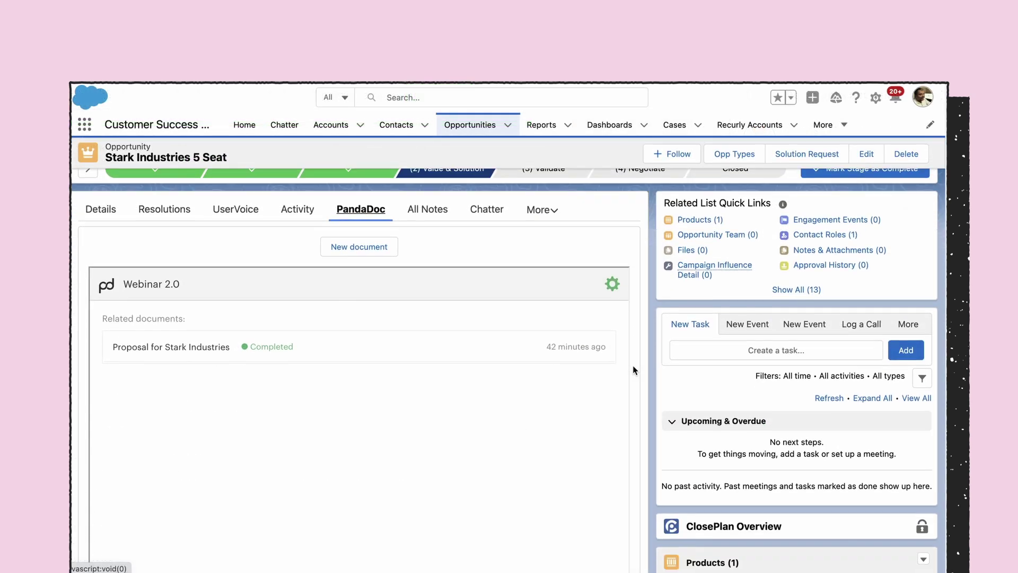
{"action": "scroll", "coordinate": [633, 370], "scroll_direction": "down", "scroll_amount": 2}
{"action": "scroll", "coordinate": [633, 371], "scroll_direction": "down", "scroll_amount": 1}
{"action": "scroll", "coordinate": [633, 370], "scroll_direction": "down", "scroll_amount": 3}
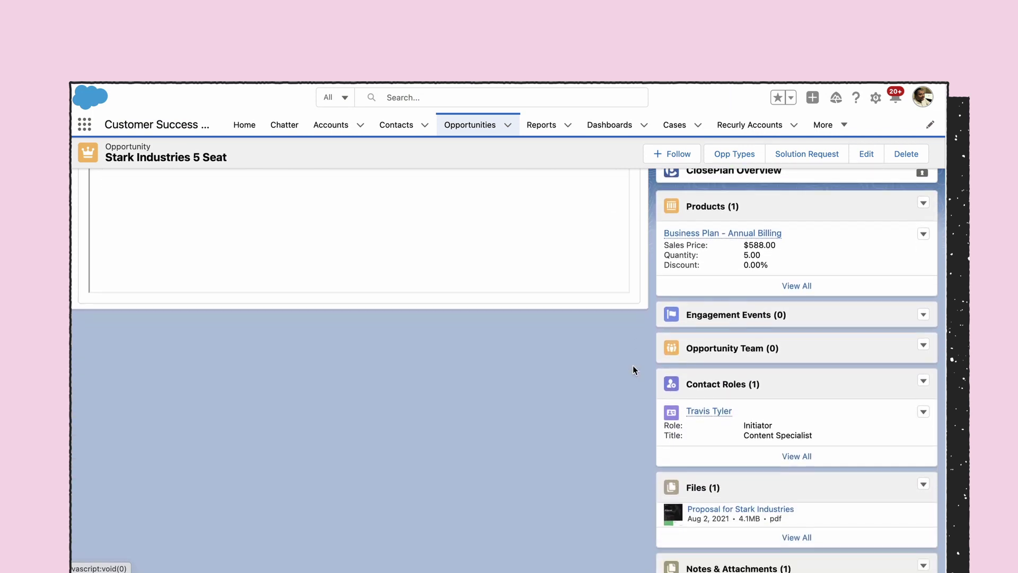
{"action": "scroll", "coordinate": [633, 370], "scroll_direction": "down", "scroll_amount": 2}
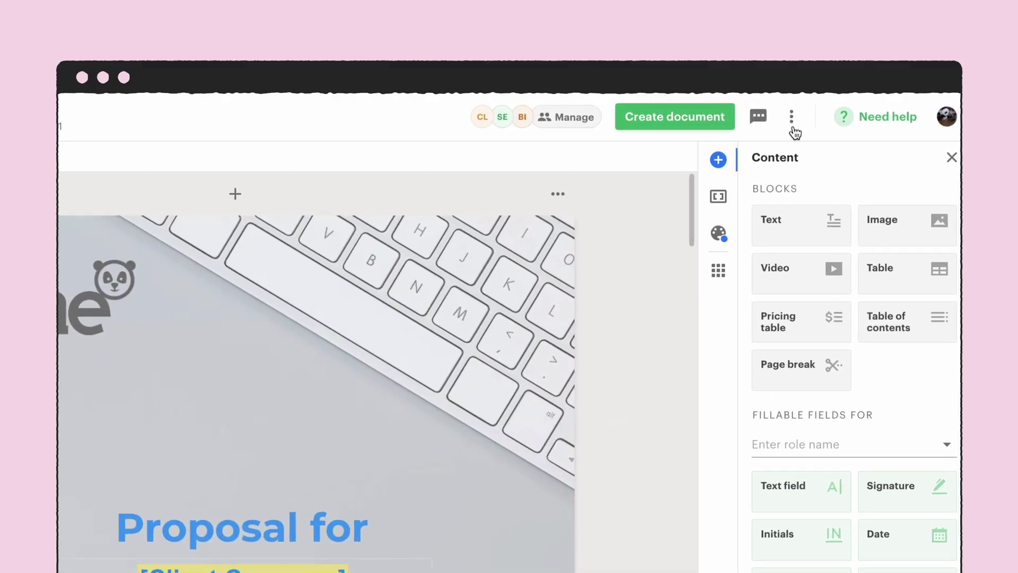
Reach the template's Workflow settings through the header's three-dot menu
{"action": "left_click", "coordinate": [793, 117]}
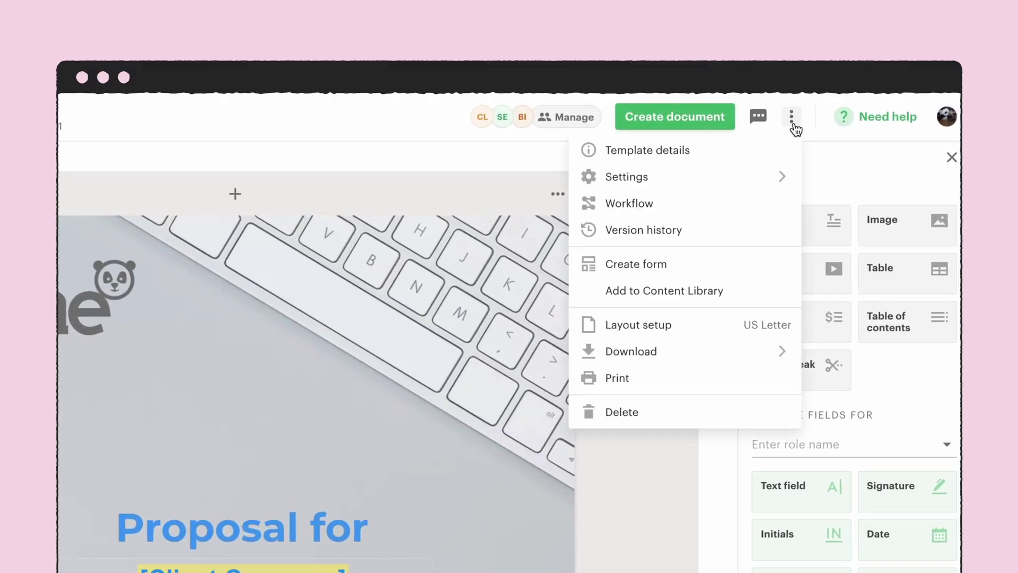
{"action": "left_click", "coordinate": [725, 202]}
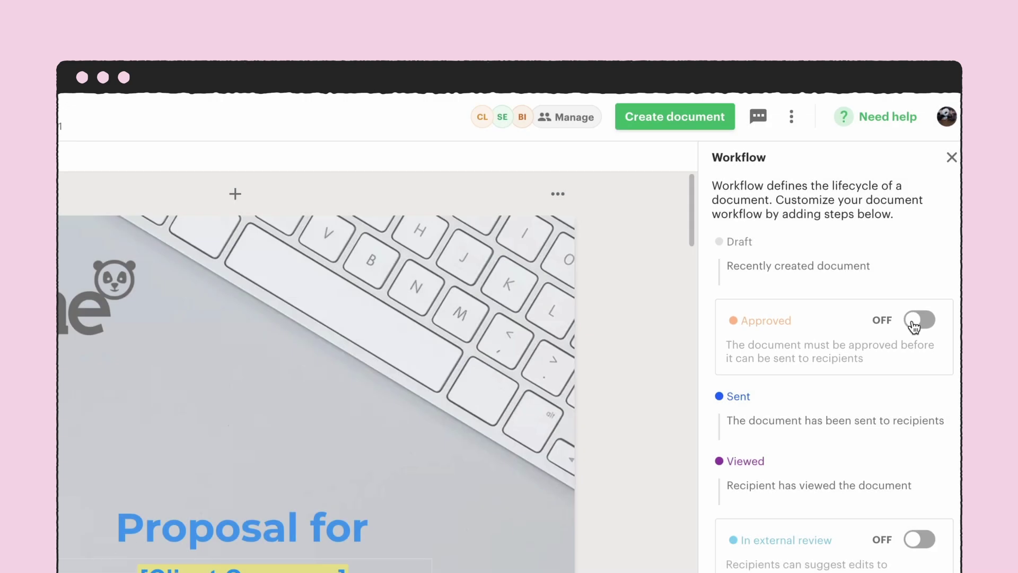
{"action": "left_click", "coordinate": [920, 320]}
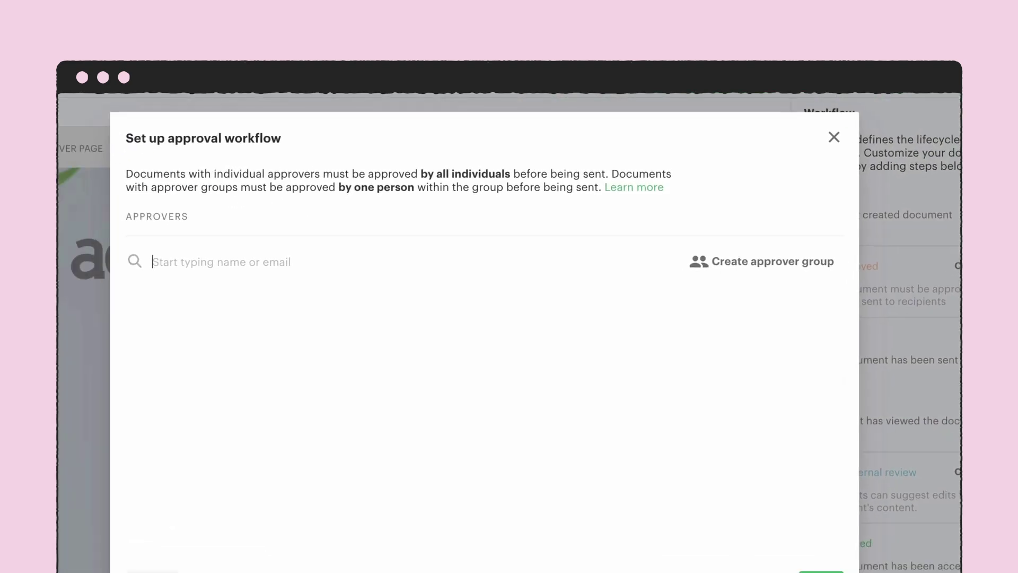
{"action": "type", "text": "Colin"}
{"action": "left_click", "coordinate": [250, 288]}
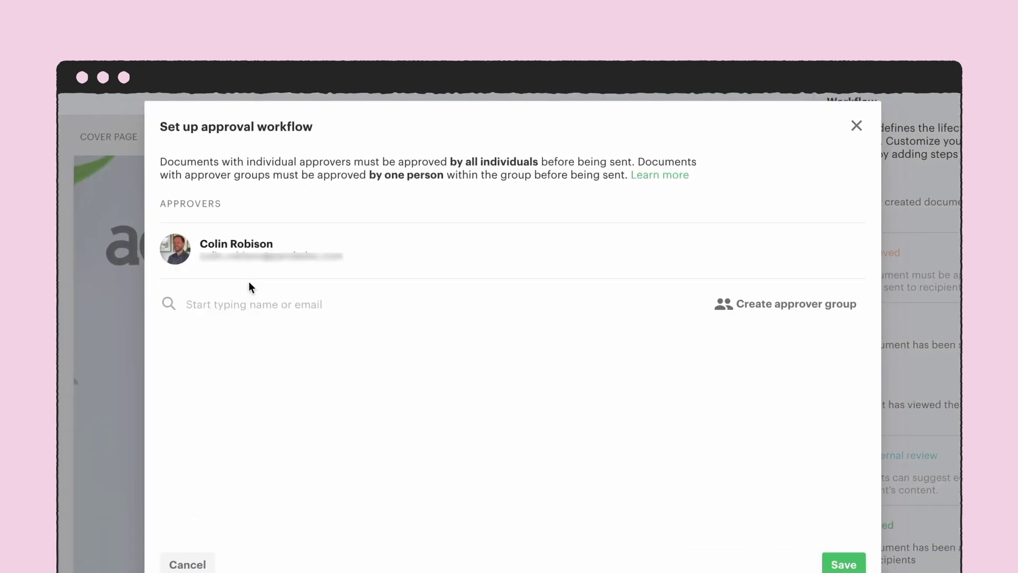
{"action": "left_click", "coordinate": [743, 303]}
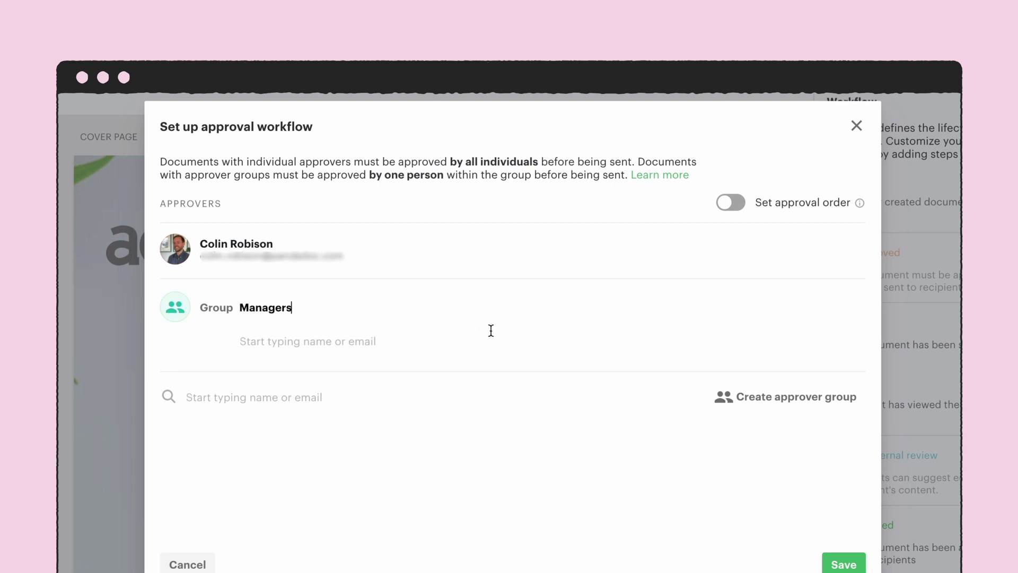
{"action": "type", "text": "Tamee"}
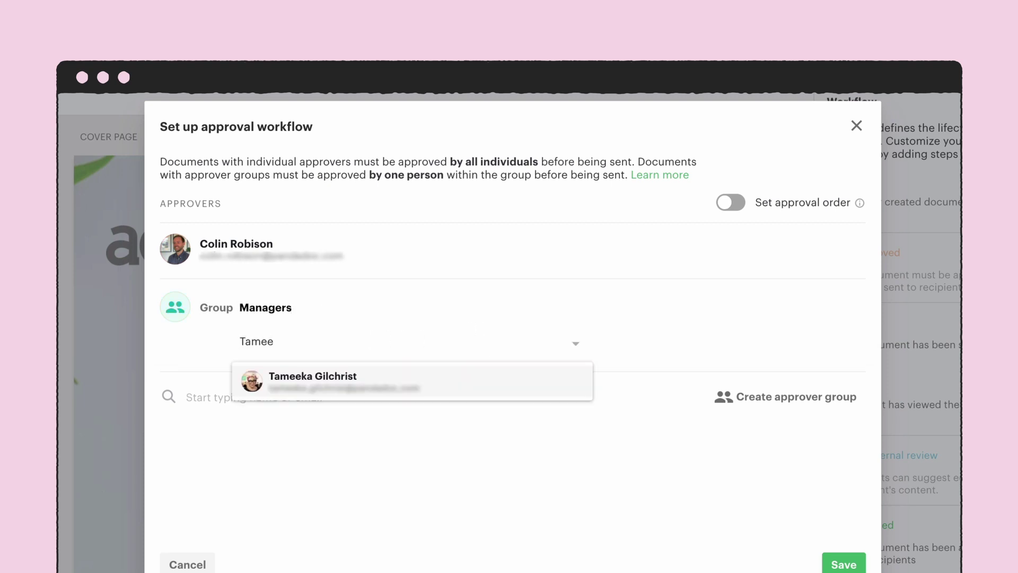
{"action": "key", "text": "Return"}
{"action": "type", "text": "Sarah"}
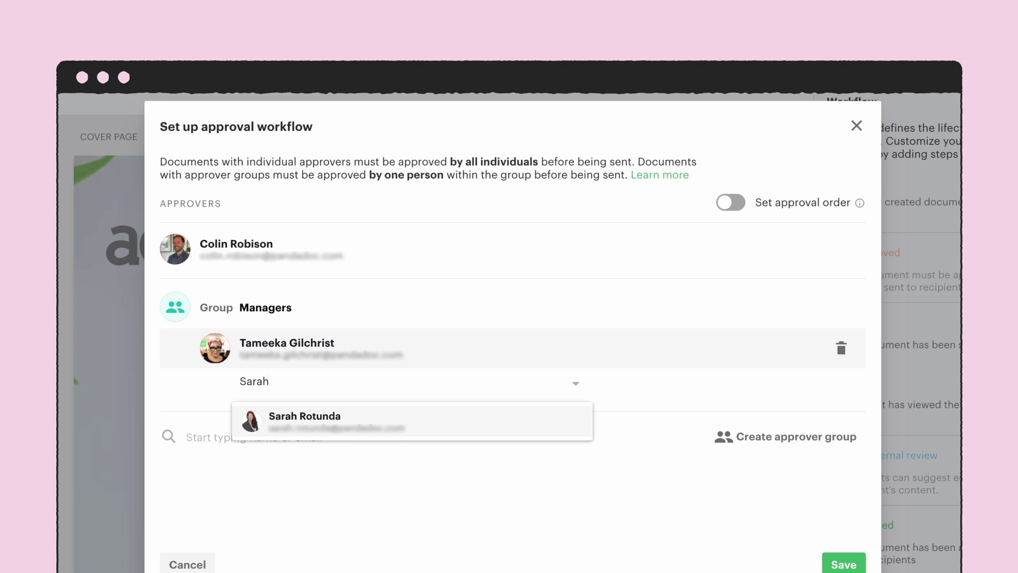
{"action": "left_click", "coordinate": [336, 417]}
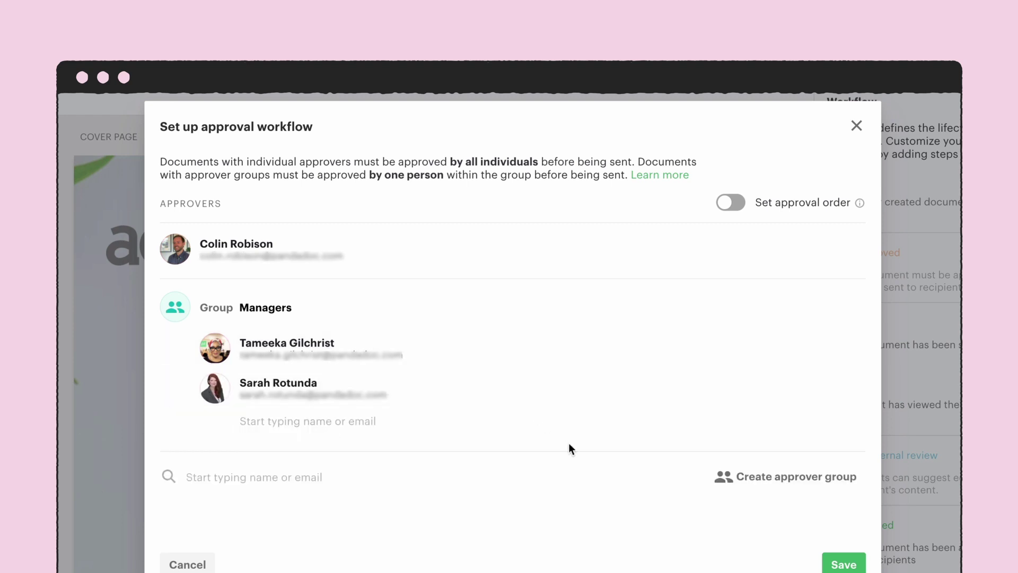
{"action": "left_click", "coordinate": [729, 204]}
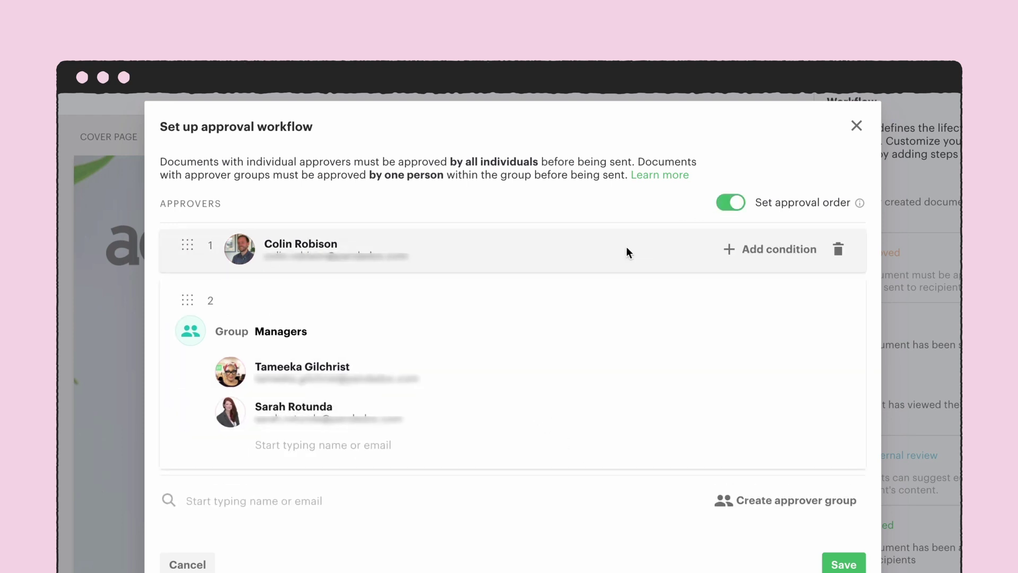
{"action": "left_click_drag", "start_coordinate": [188, 296], "coordinate": [210, 269]}
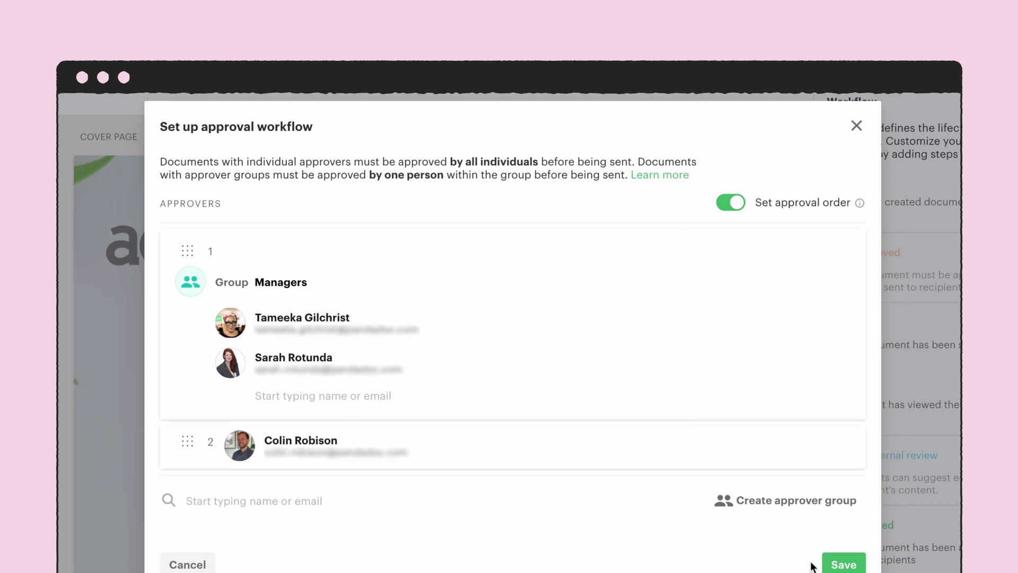
{"action": "left_click", "coordinate": [776, 442]}
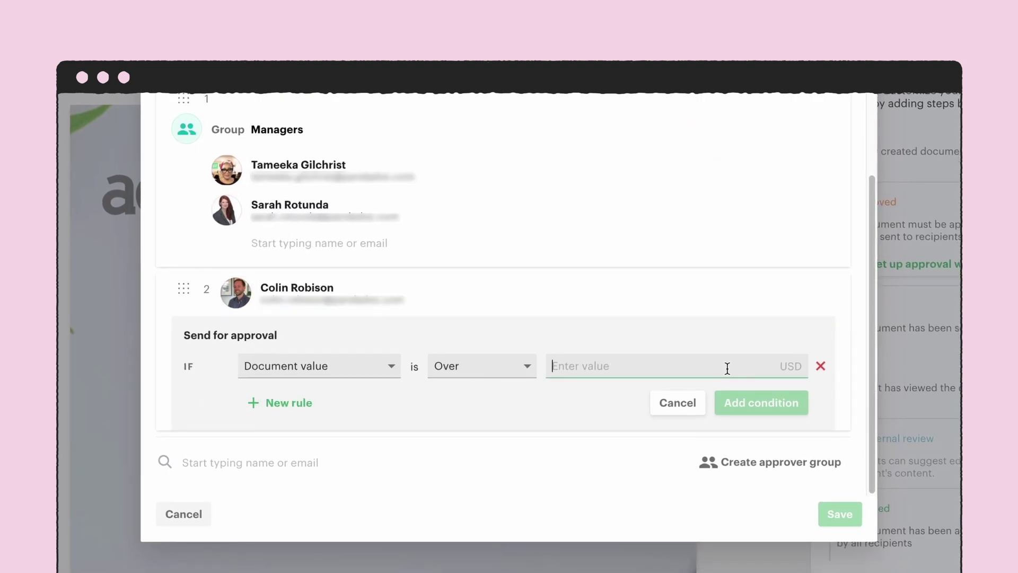
{"action": "type", "text": "25000.00"}
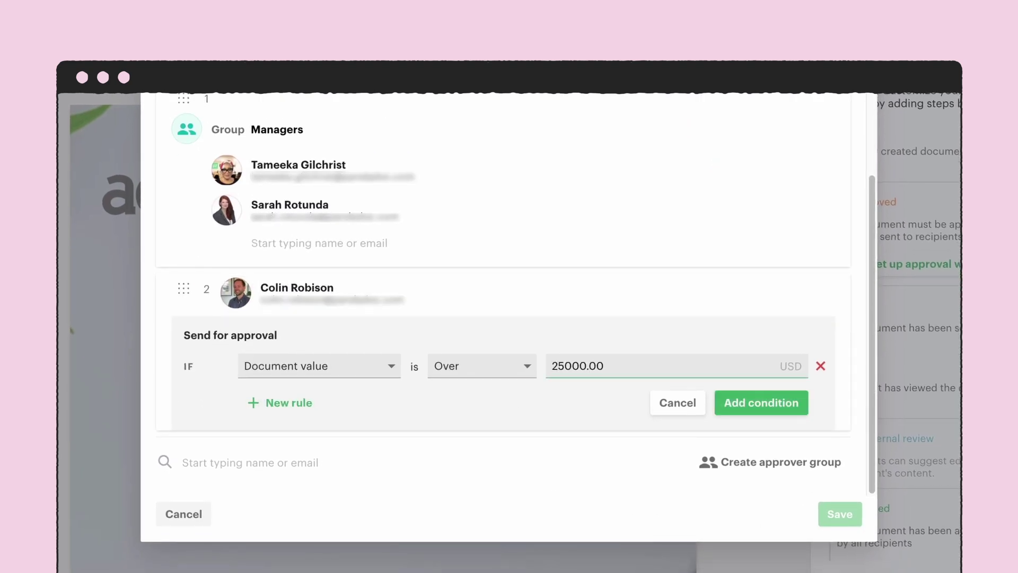
{"action": "left_click", "coordinate": [306, 403]}
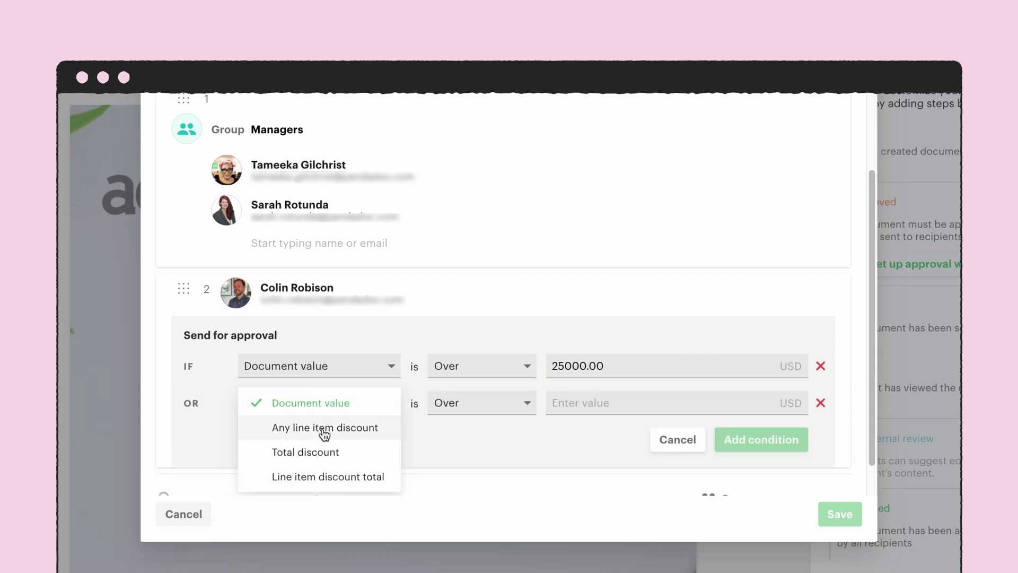
{"action": "left_click", "coordinate": [323, 429]}
{"action": "type", "text": "15"}
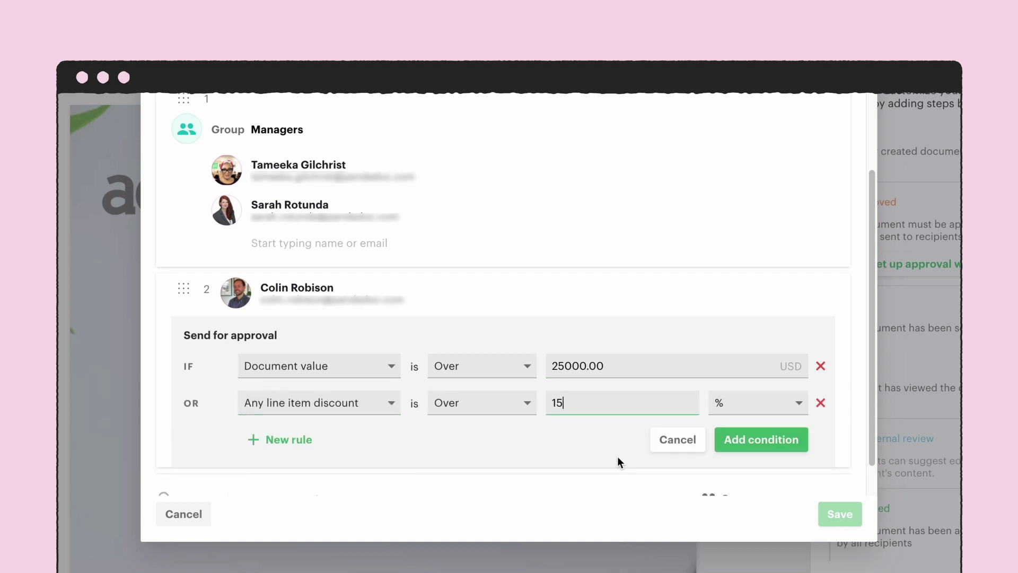
{"action": "left_click", "coordinate": [282, 439]}
{"action": "left_click", "coordinate": [287, 436]}
{"action": "left_click", "coordinate": [306, 454]}
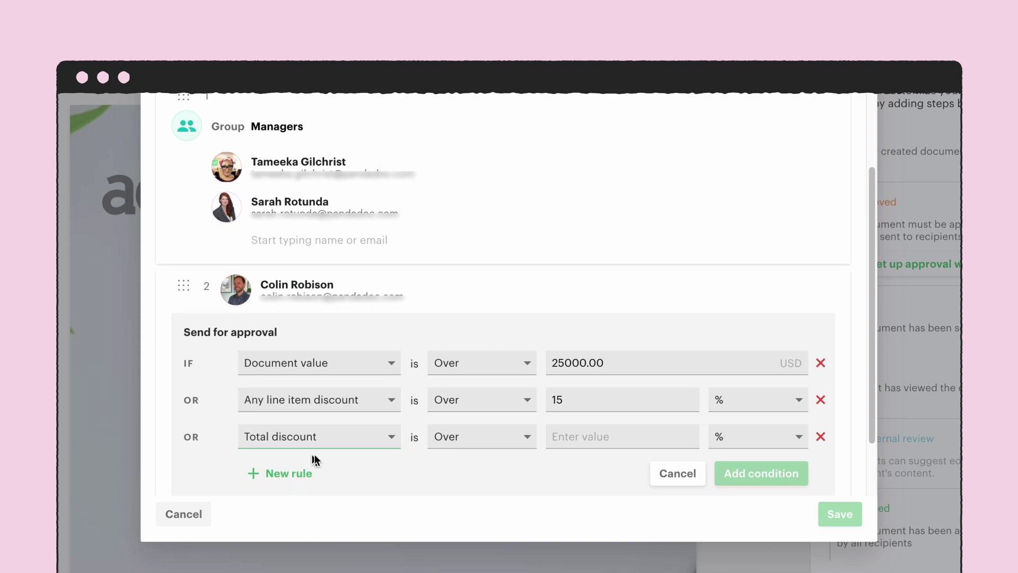
{"action": "type", "text": "25"}
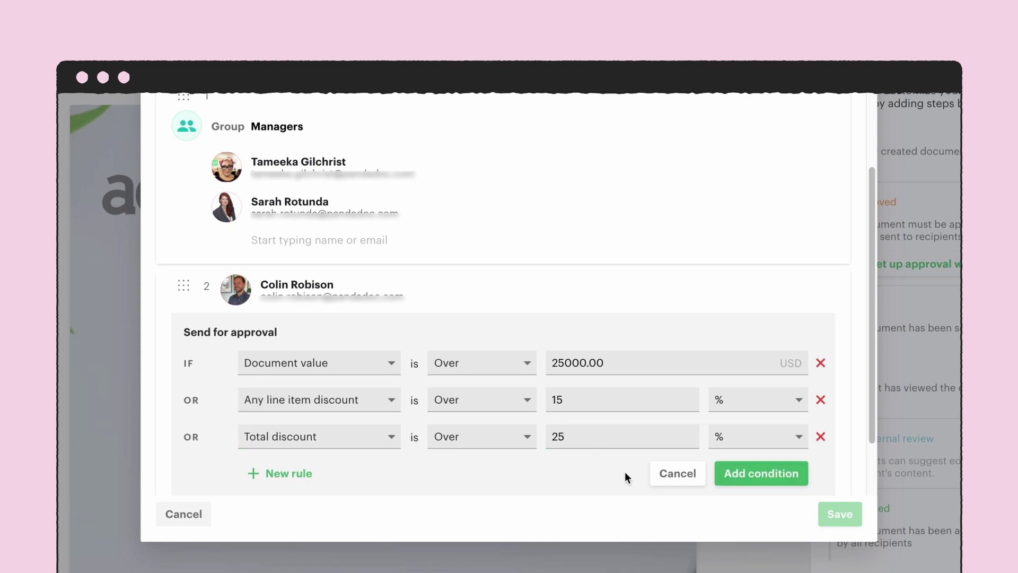
{"action": "left_click", "coordinate": [740, 473]}
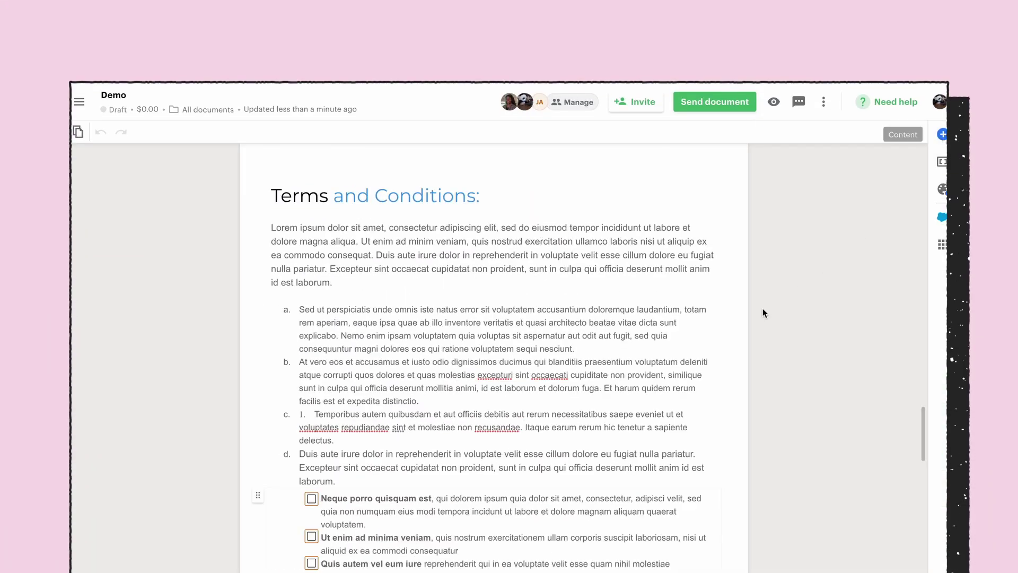
{"action": "left_click", "coordinate": [302, 310]}
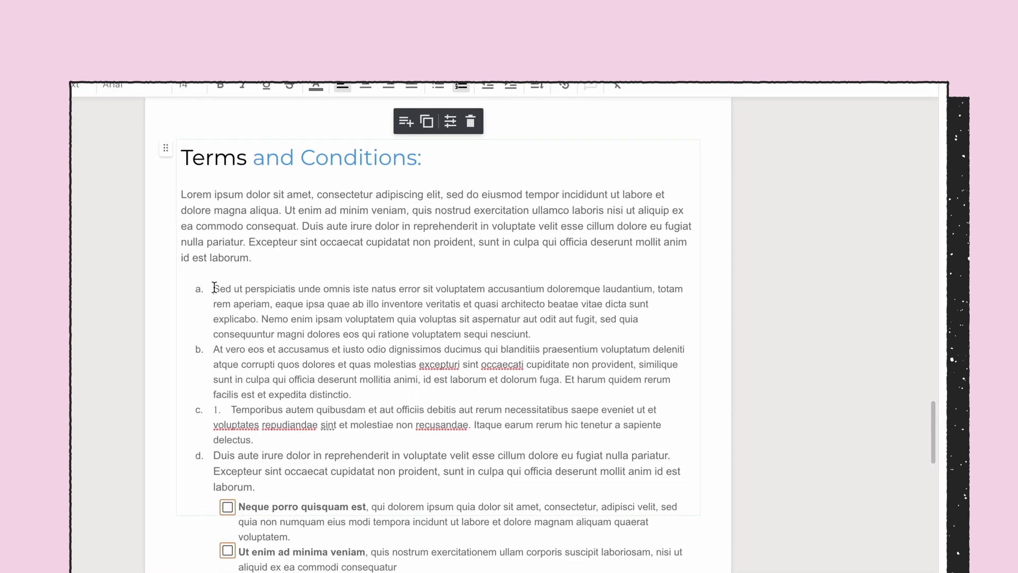
{"action": "left_click_drag", "start_coordinate": [203, 280], "coordinate": [526, 324]}
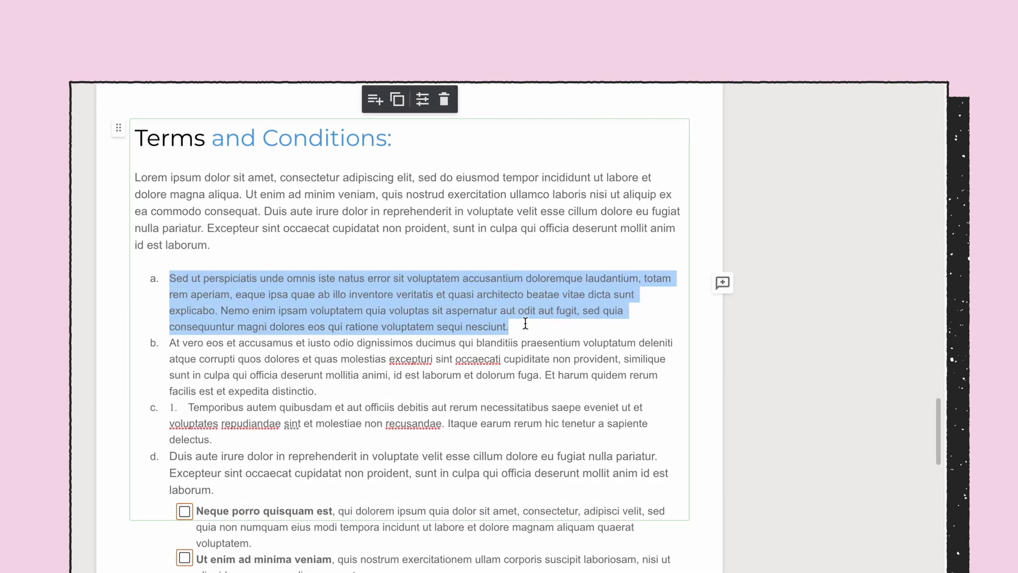
{"action": "left_click", "coordinate": [726, 280]}
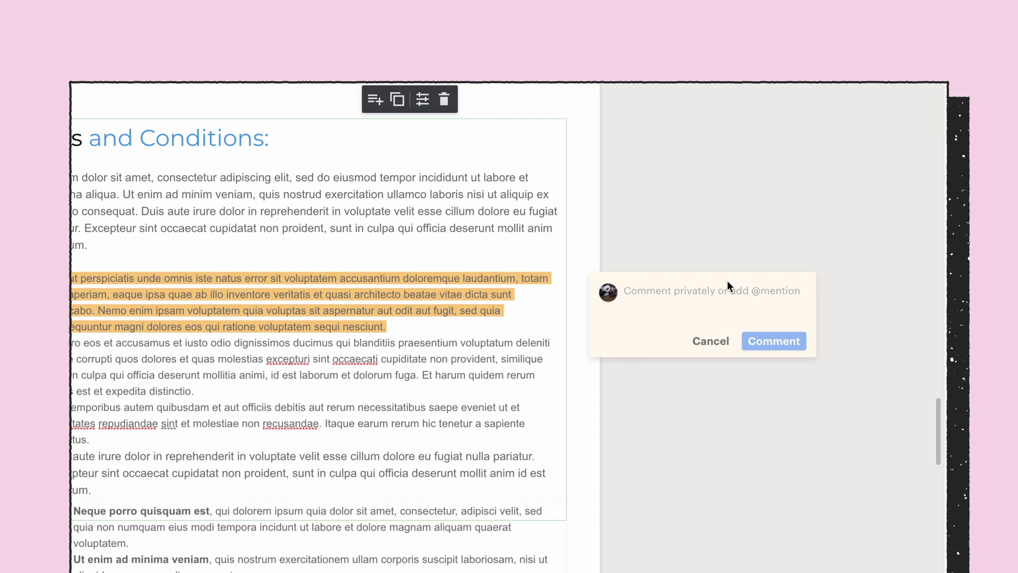
{"action": "type", "text": "@jon"}
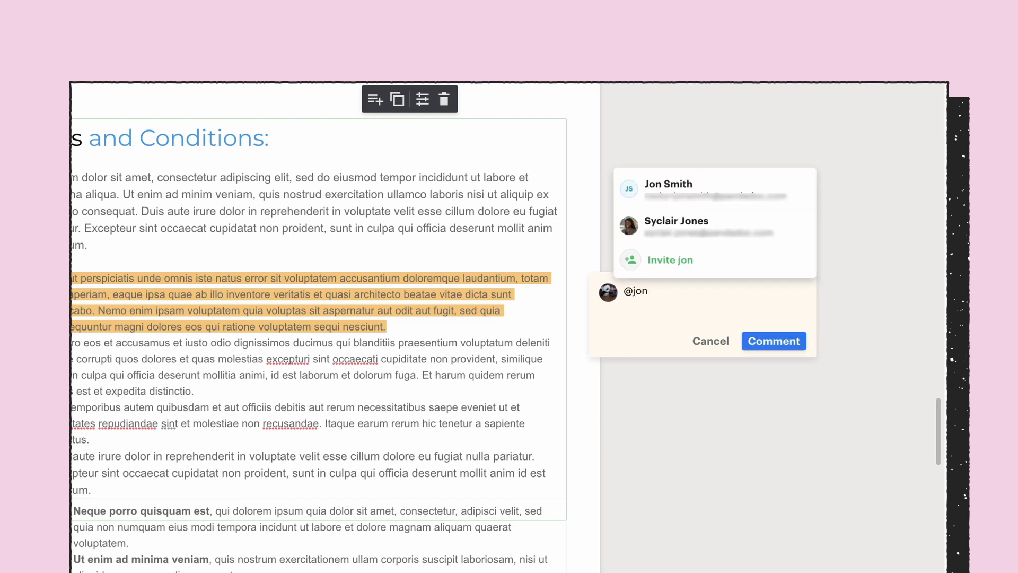
{"action": "left_click", "coordinate": [737, 204]}
{"action": "type", "text": "d"}
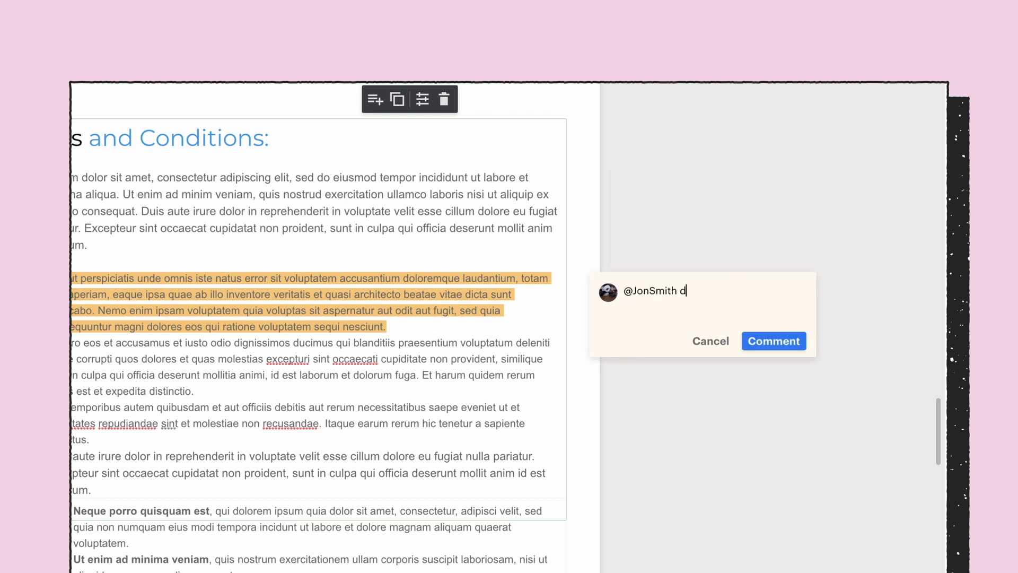
{"action": "type", "text": "oes this look correct?"}
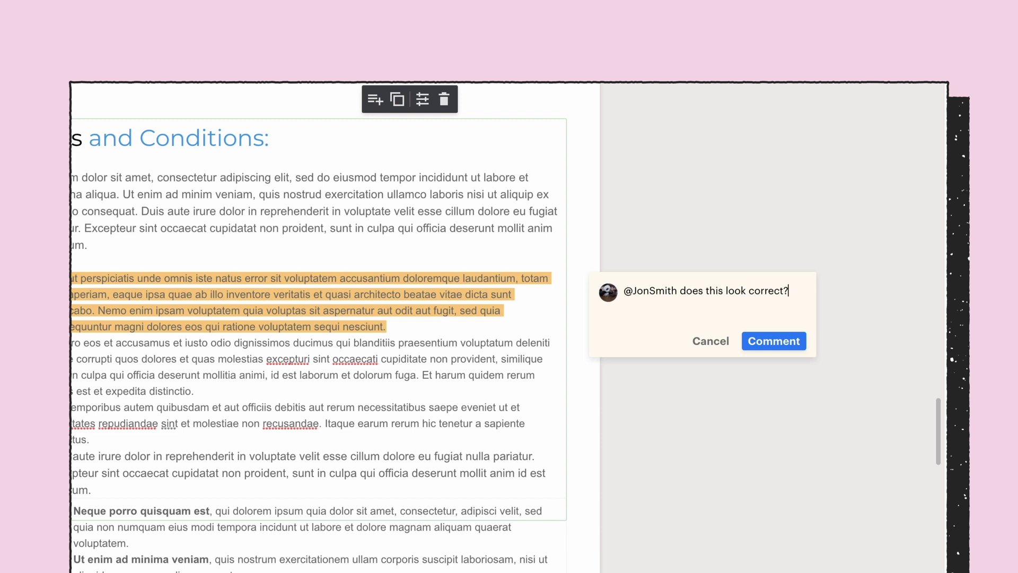
{"action": "left_click", "coordinate": [770, 335]}
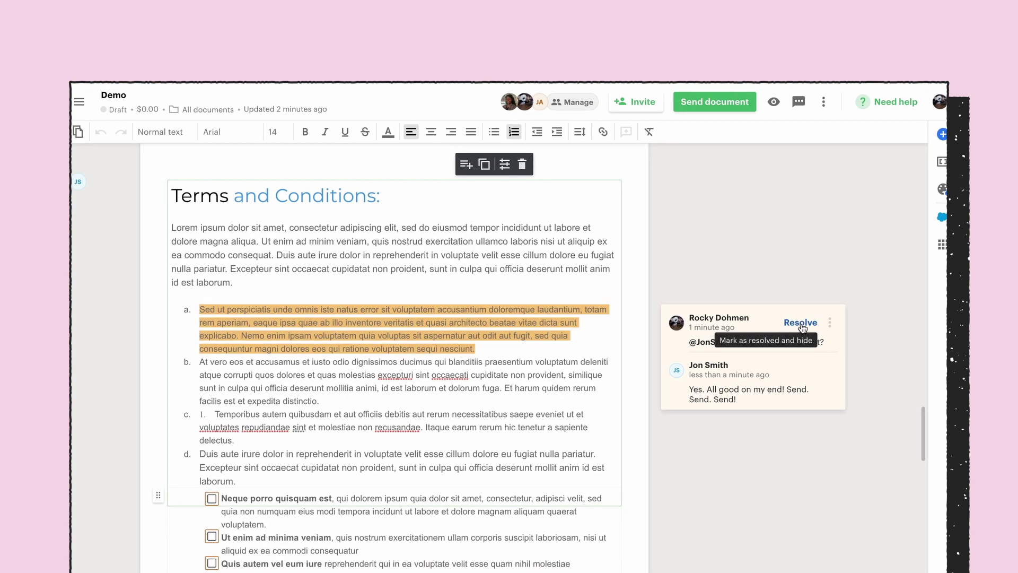
{"action": "left_click", "coordinate": [801, 324]}
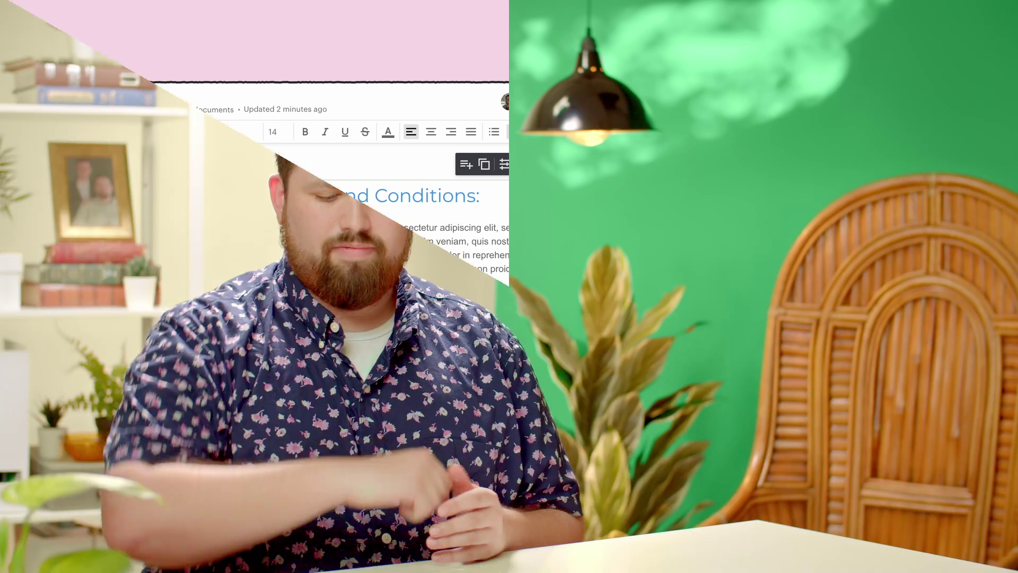